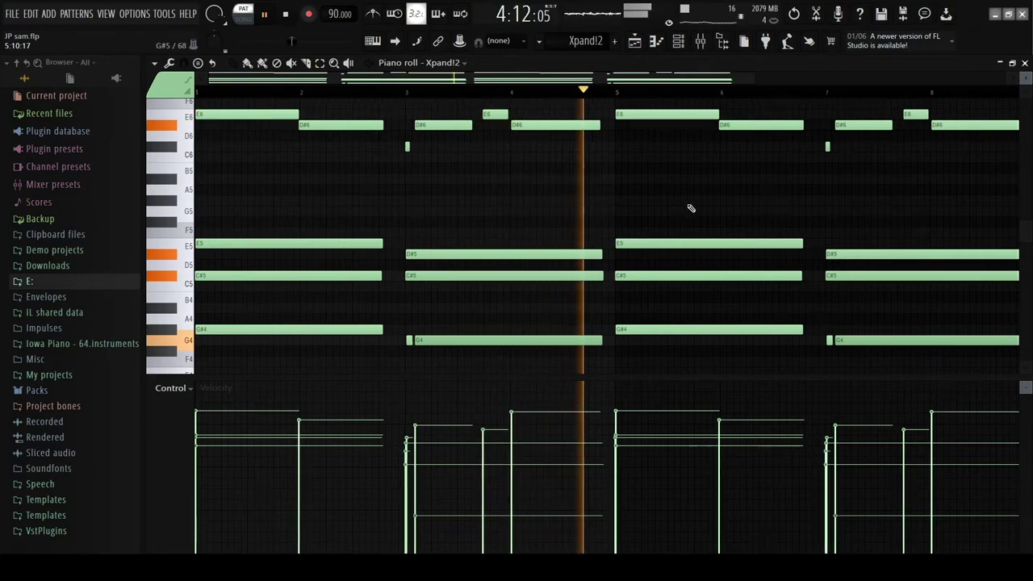
Step: Examine the Xpand!2 chord and melody notes in the piano roll during playback, and stop the playback
ctrl+scroll(691, 209, down, 2)
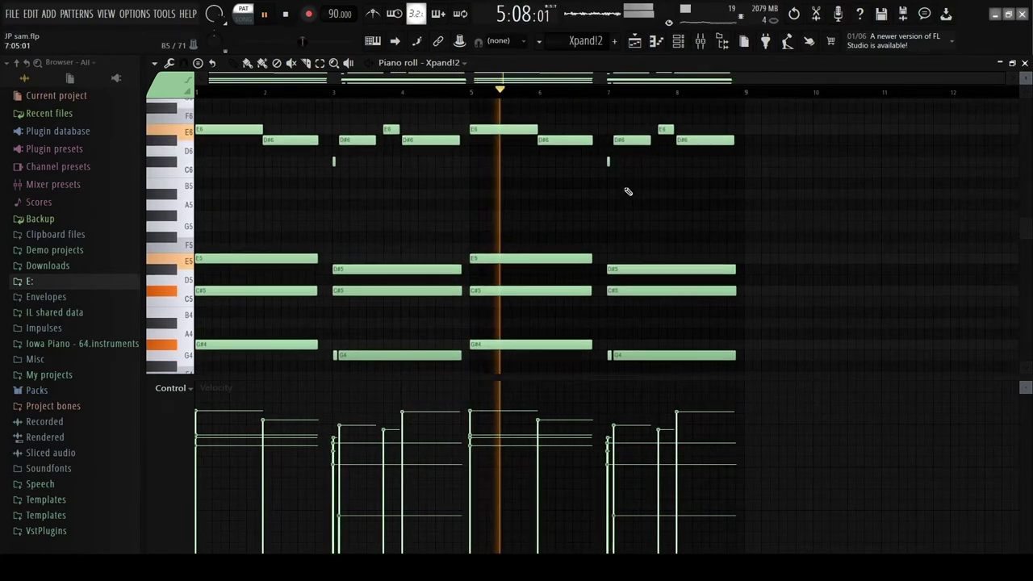
scroll(628, 191, up, 1)
ctrl+scroll(627, 163, up, 4)
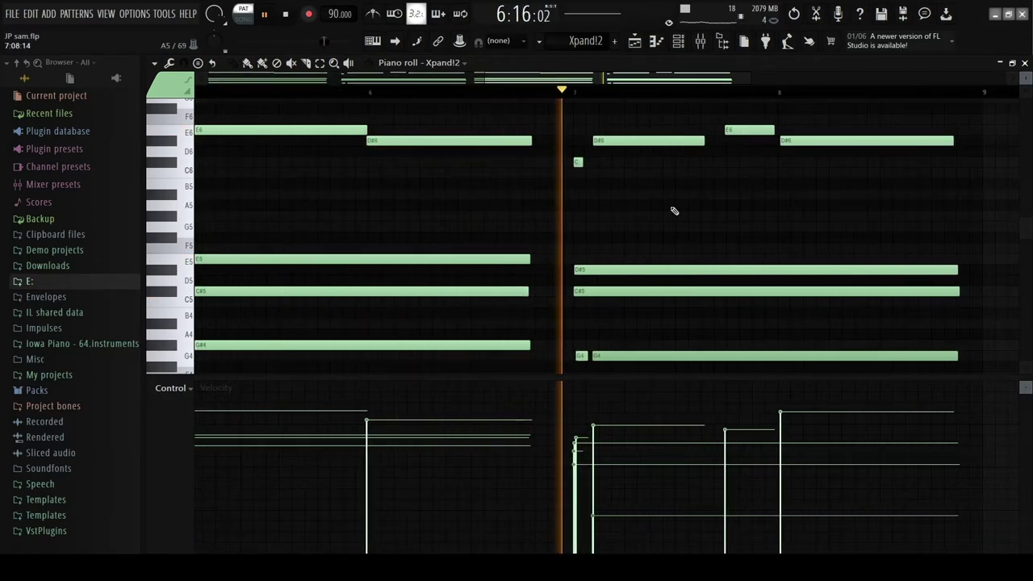
ctrl+scroll(674, 211, down, 2)
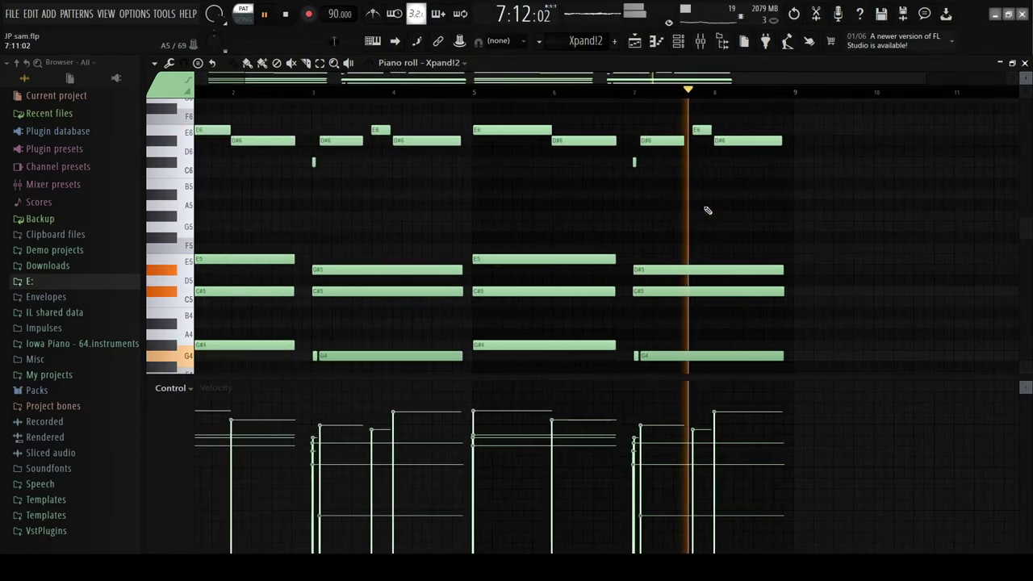
scroll(798, 221, down, 2)
ctrl+scroll(798, 222, down, 3)
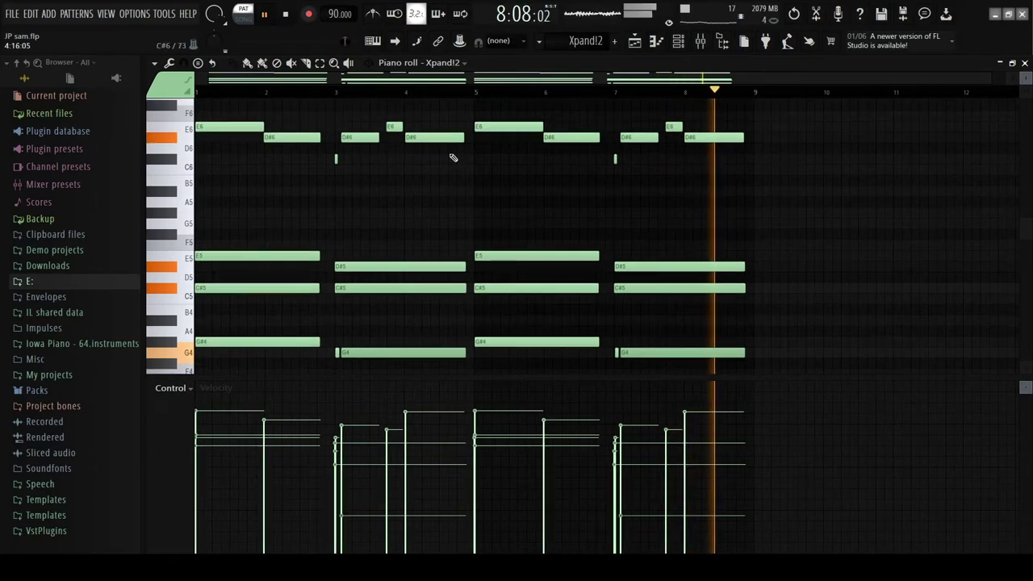
key(space)
Step: Play the pattern with the mixer open and review ShaperBox2's volume curve on the Key 2 track
key(F9)
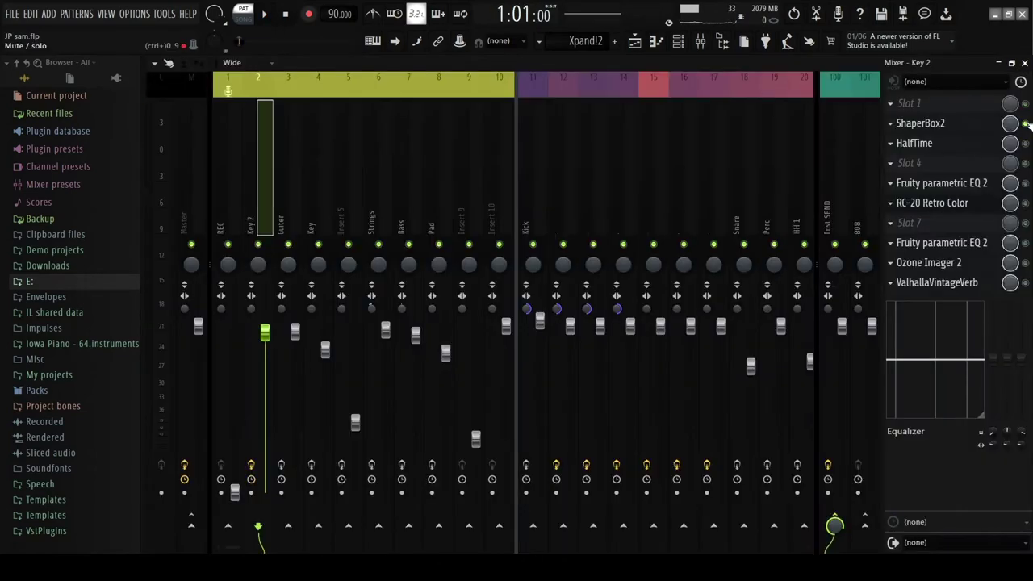
click(264, 14)
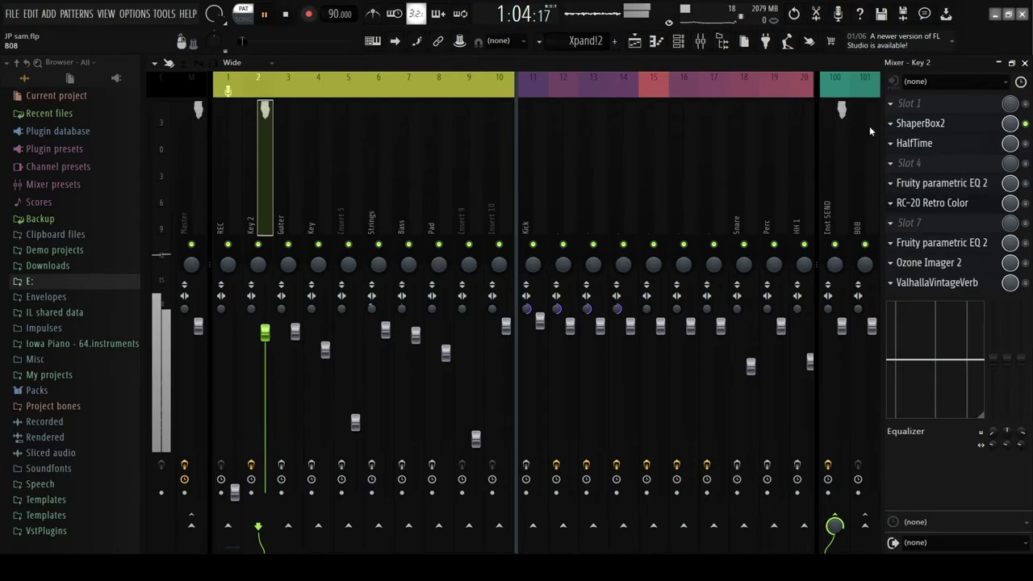
click(920, 124)
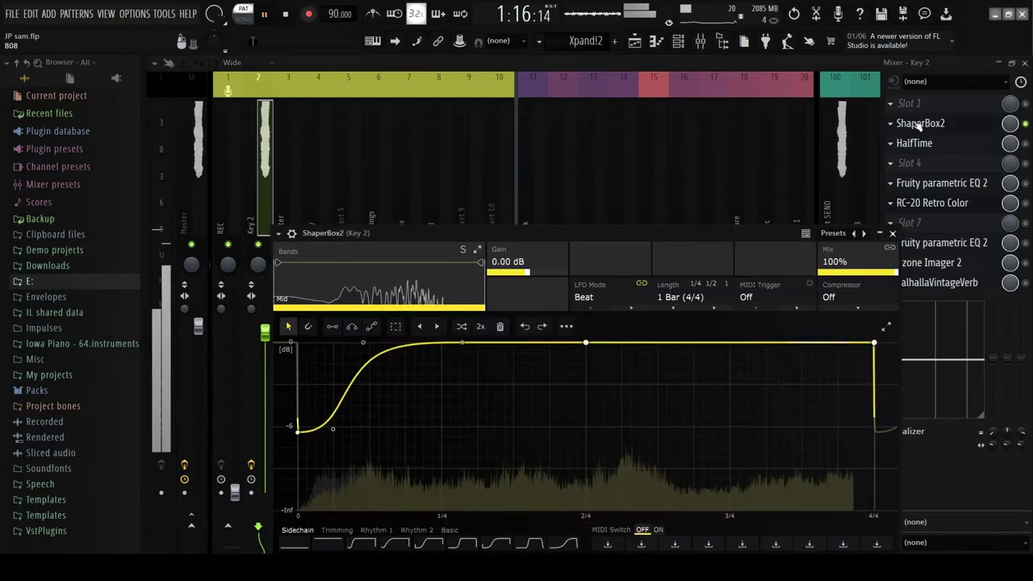
drag(573, 232, 560, 132)
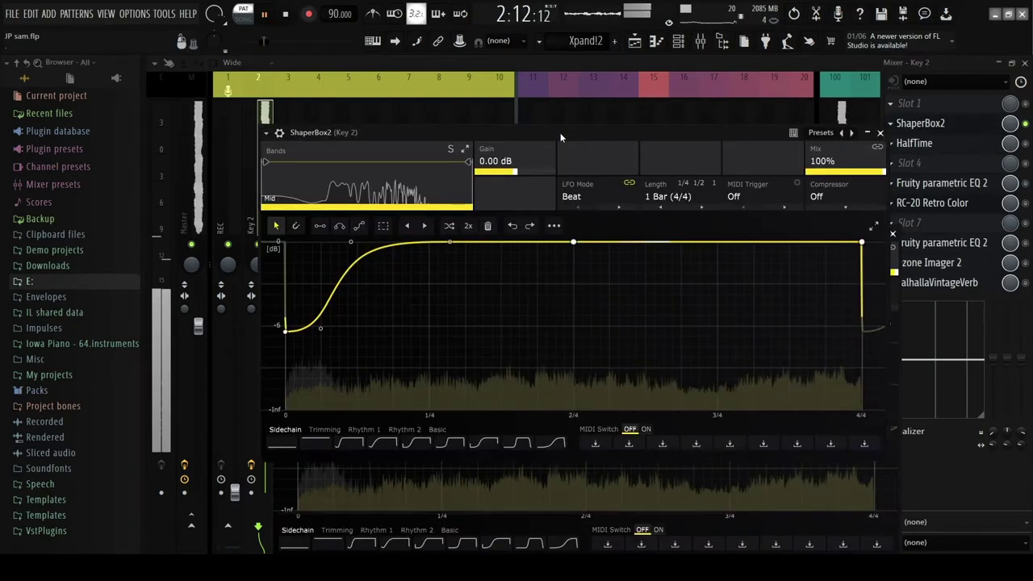
click(880, 132)
Step: Enable HalfTime on the Key 2 track and review its settings
click(1025, 144)
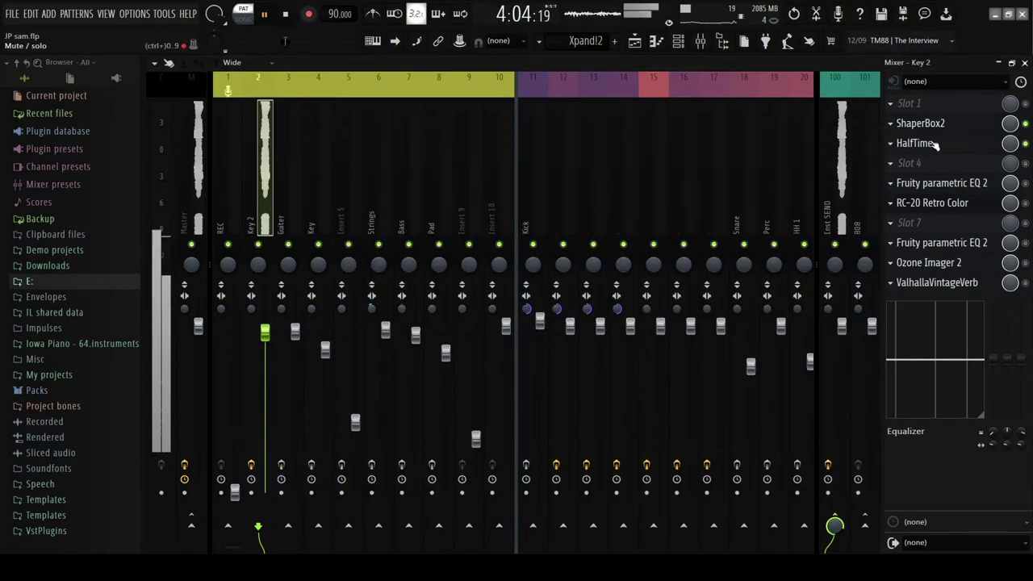
click(915, 143)
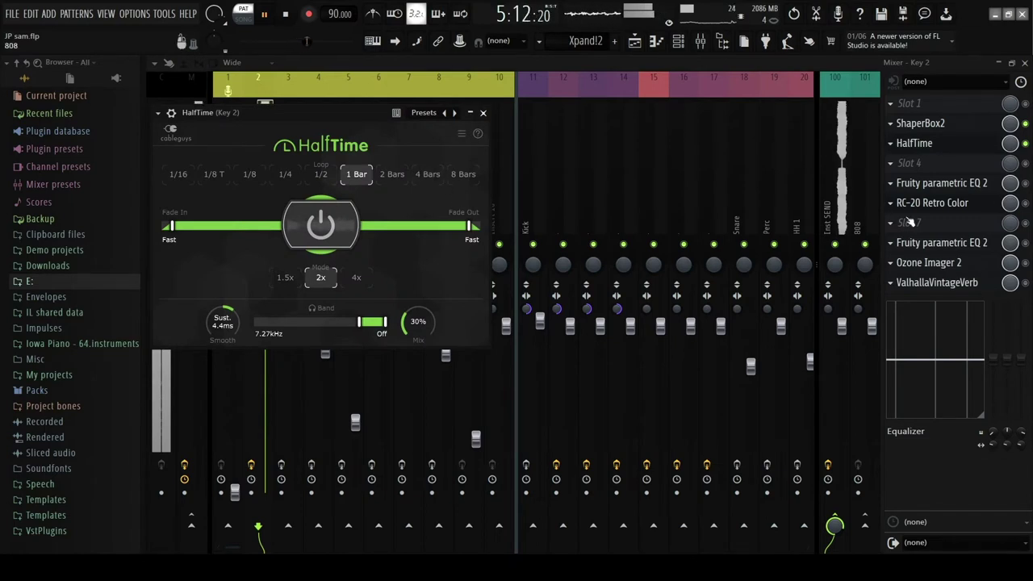
key(Escape)
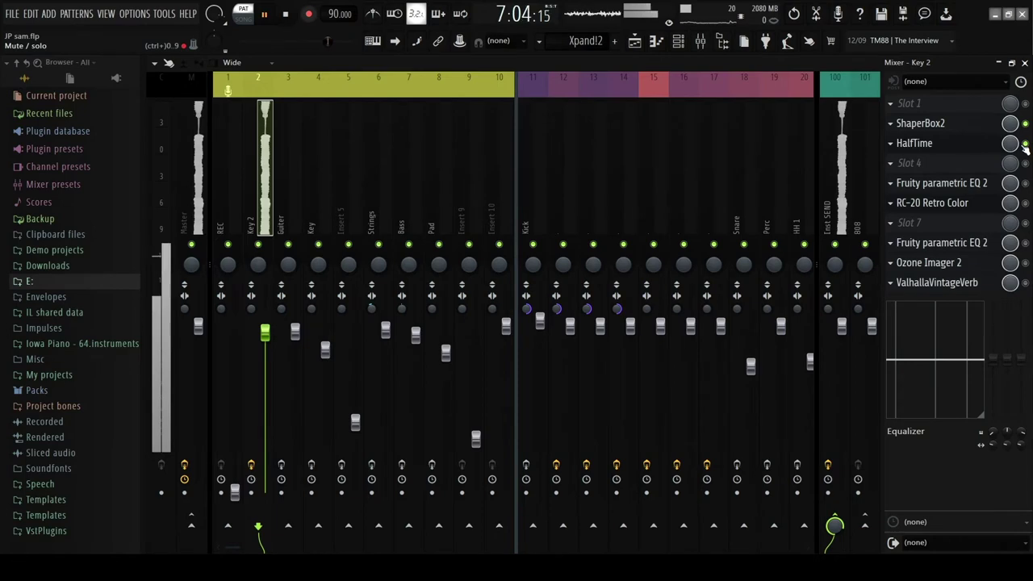
Step: Enable the remaining effects on the Key 2 track, reviewing the first Fruity parametric EQ 2 and RC-20 Retro Color settings
click(979, 184)
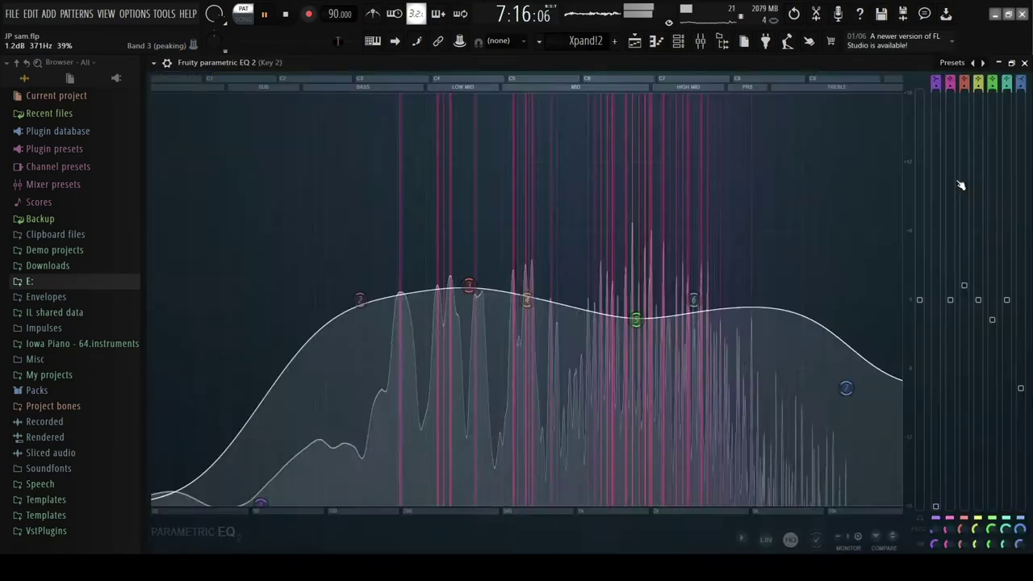
click(1028, 63)
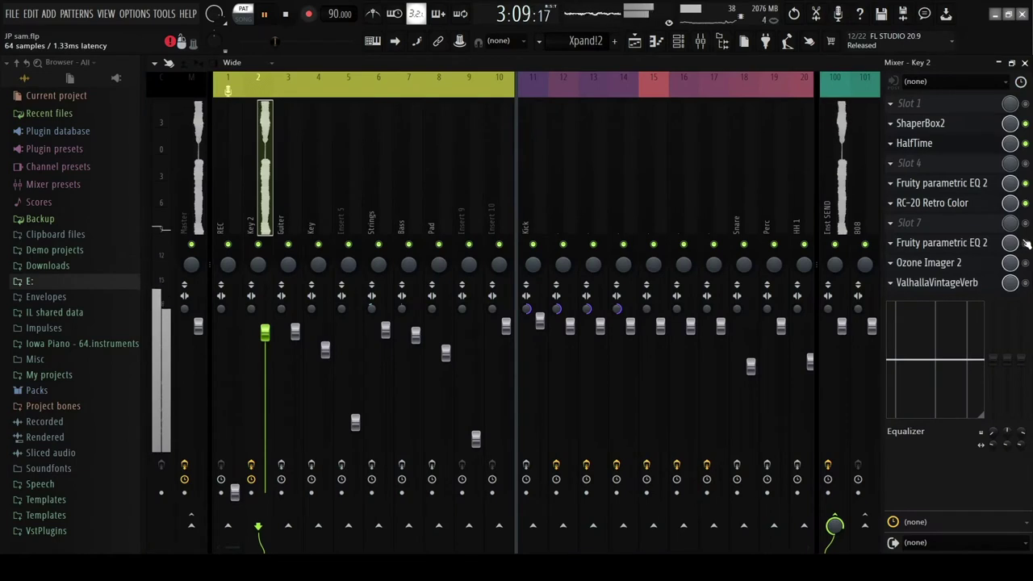
click(933, 202)
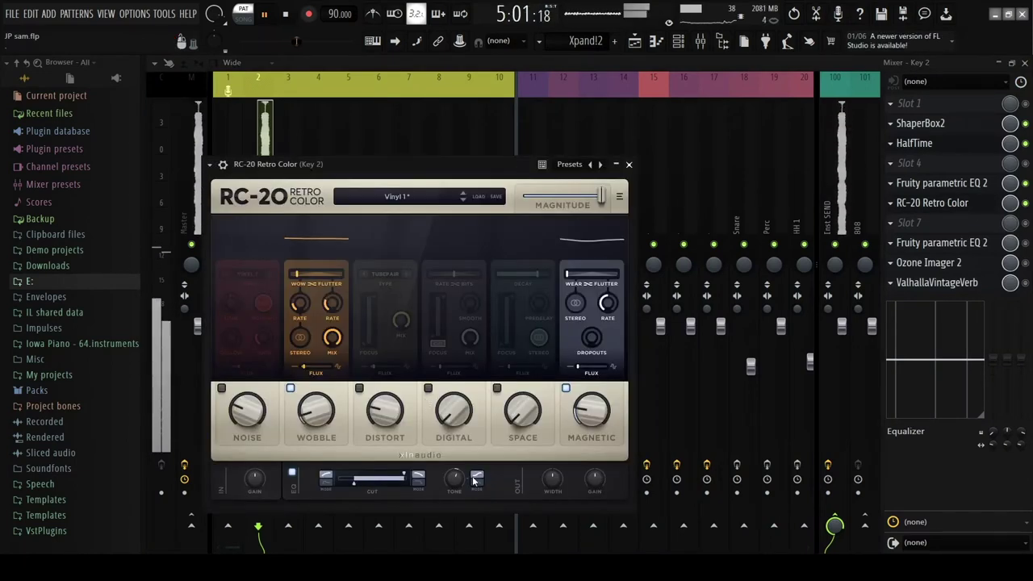
click(632, 164)
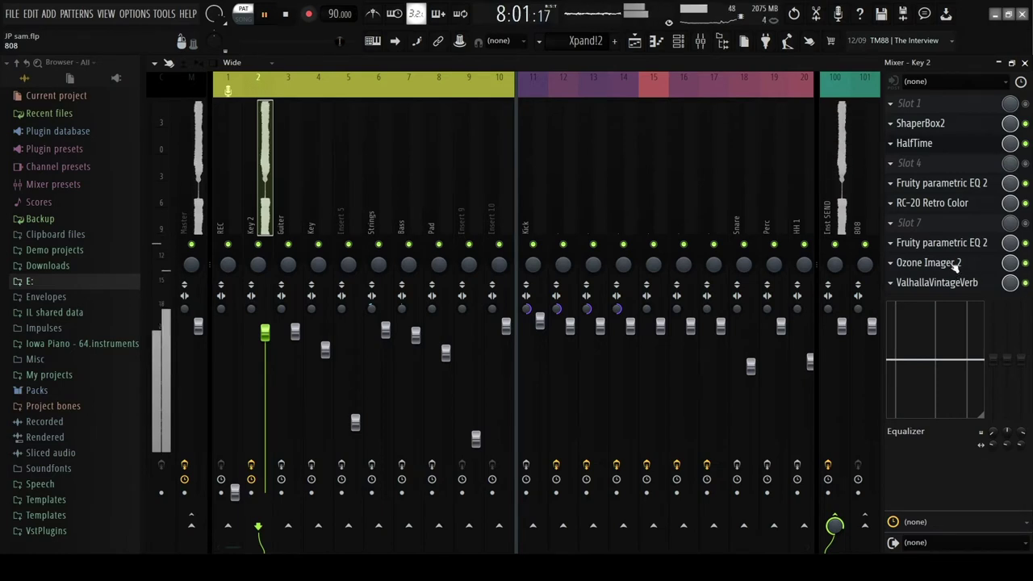
Step: Review the Ozone Imager 2 stereo settings and the ValhallaVintageVerb reverb settings on the Key 2 track
click(955, 264)
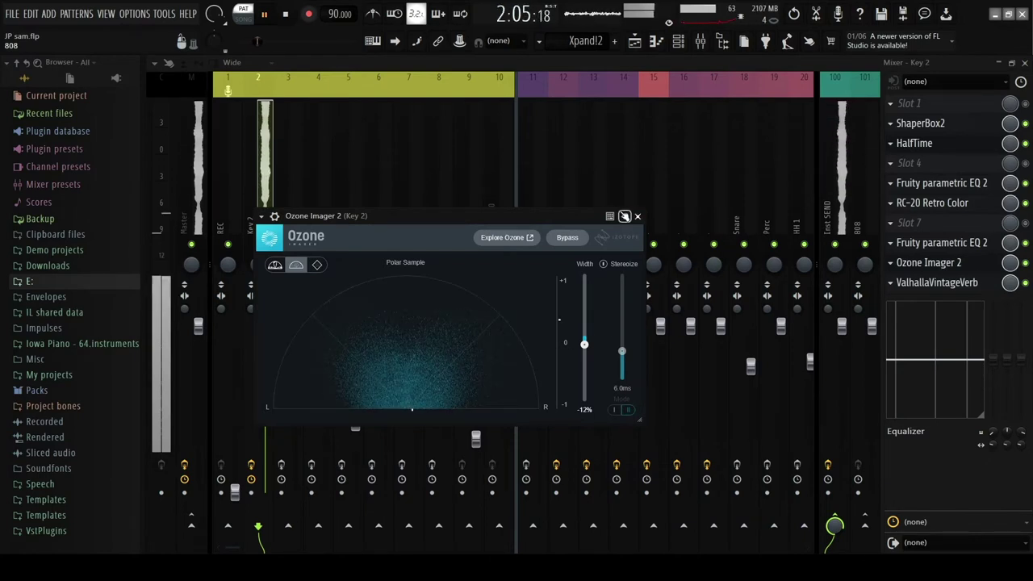
click(954, 262)
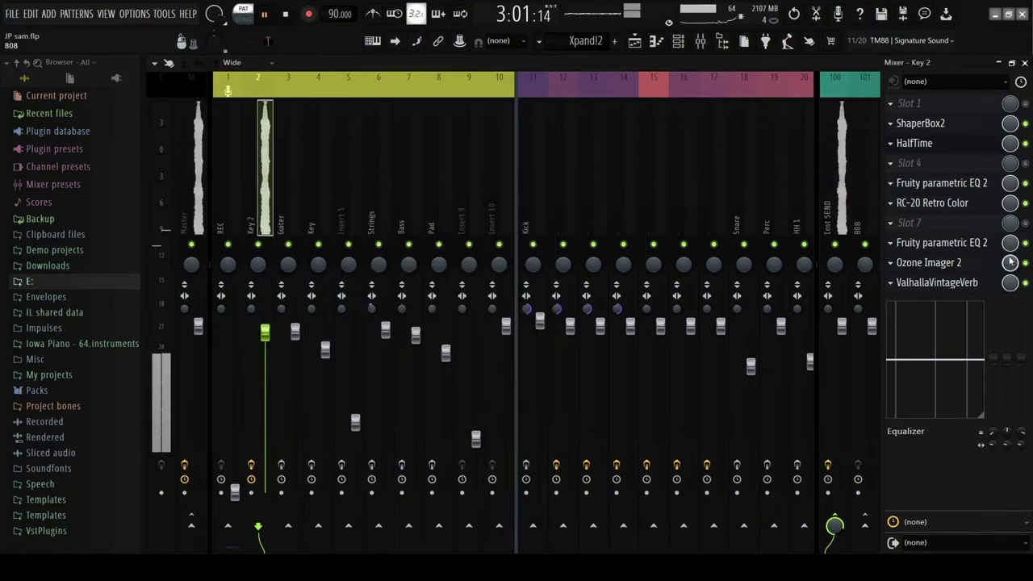
click(957, 284)
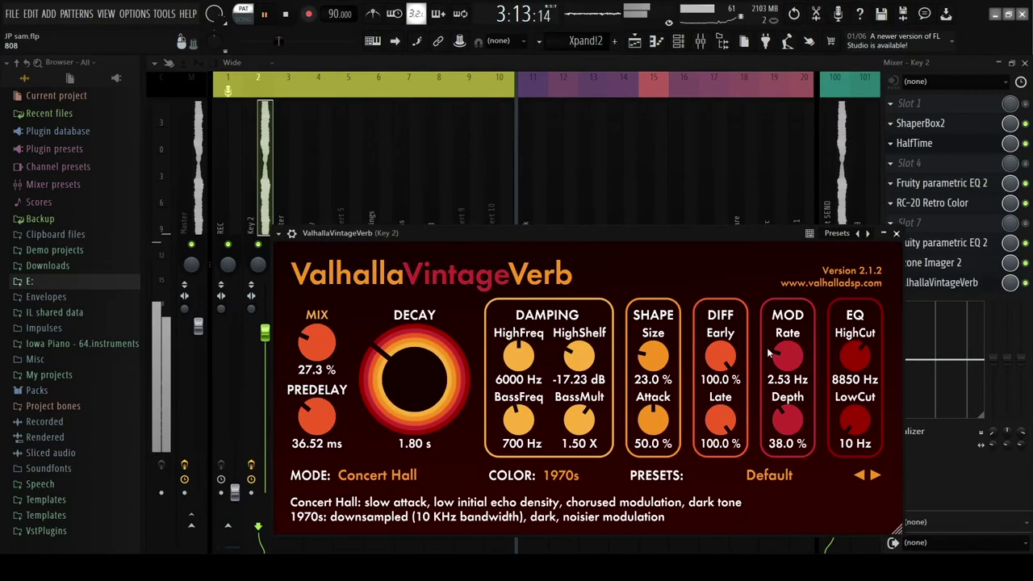
click(897, 235)
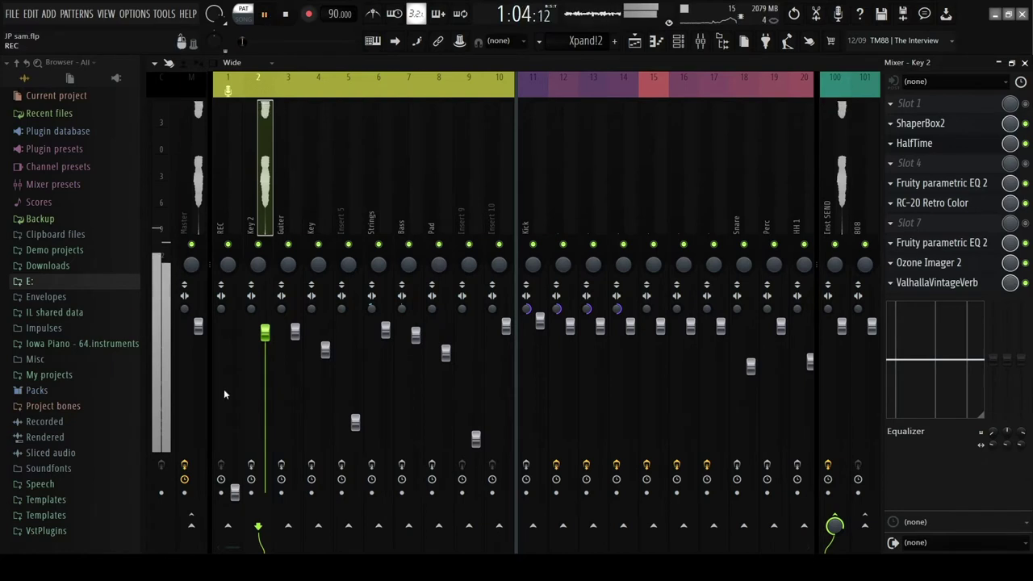
Step: Toggle the Key 2 track's effects to compare the sound during playback, and stop the playback
click(251, 466)
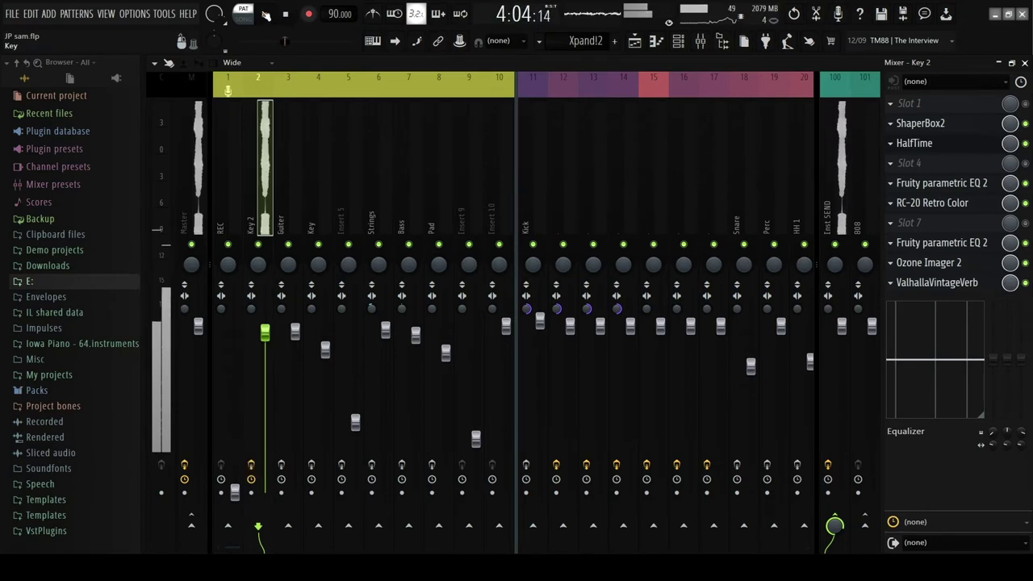
click(266, 18)
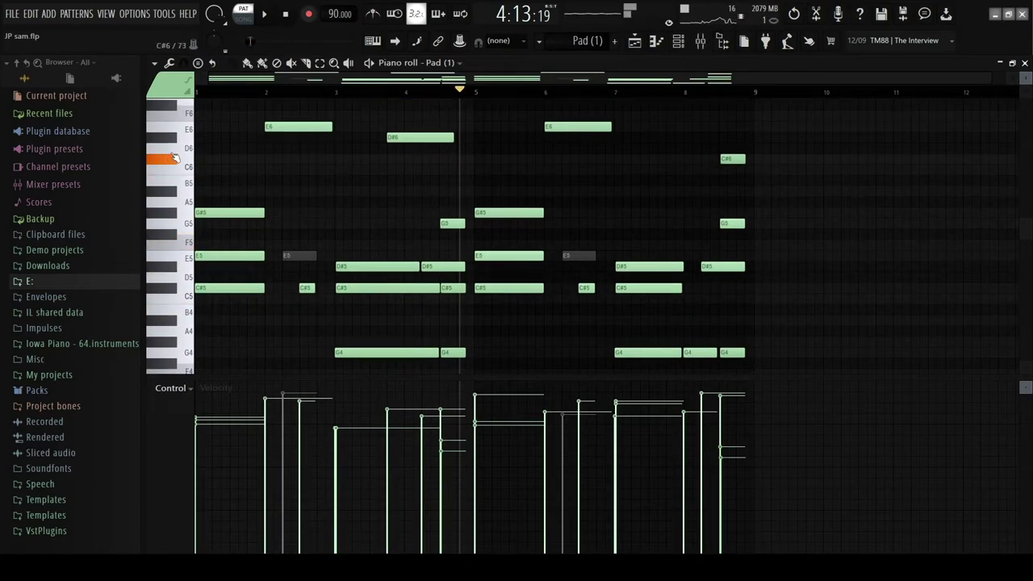
Step: Inspect the Pad (1) channel's volume envelope and sample settings from the channel rack, and close both windows
click(678, 44)
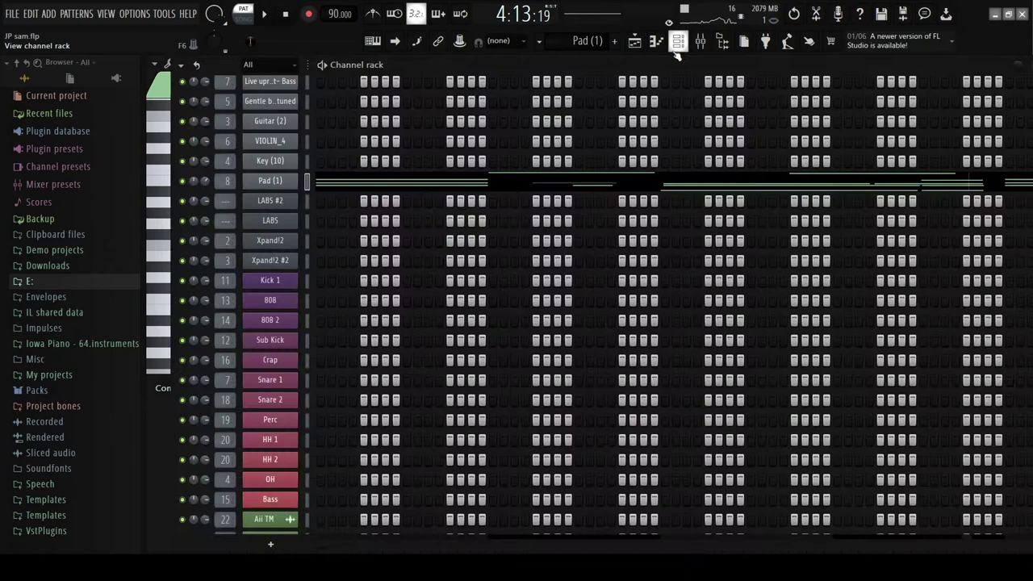
click(275, 185)
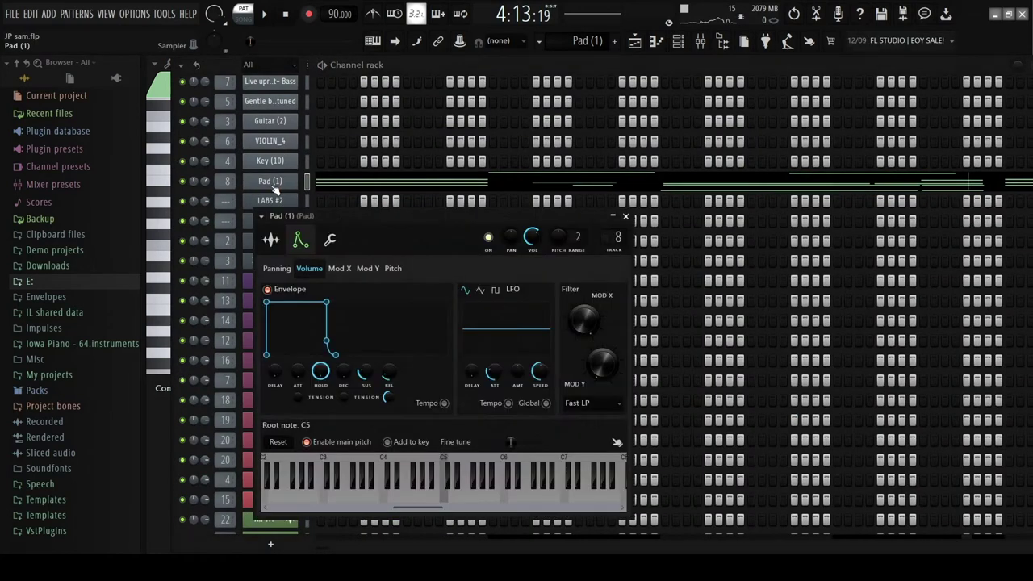
click(271, 240)
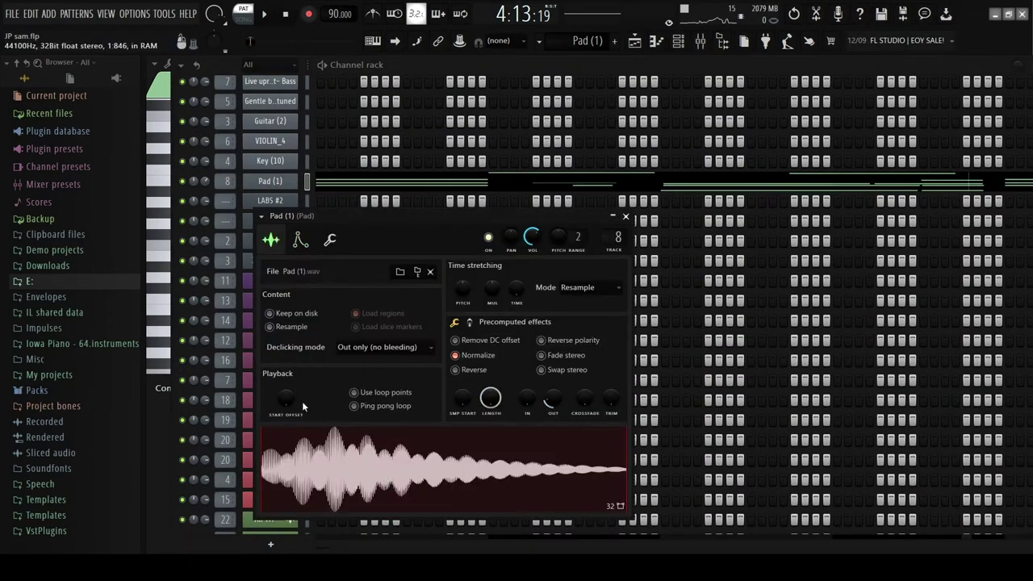
click(627, 218)
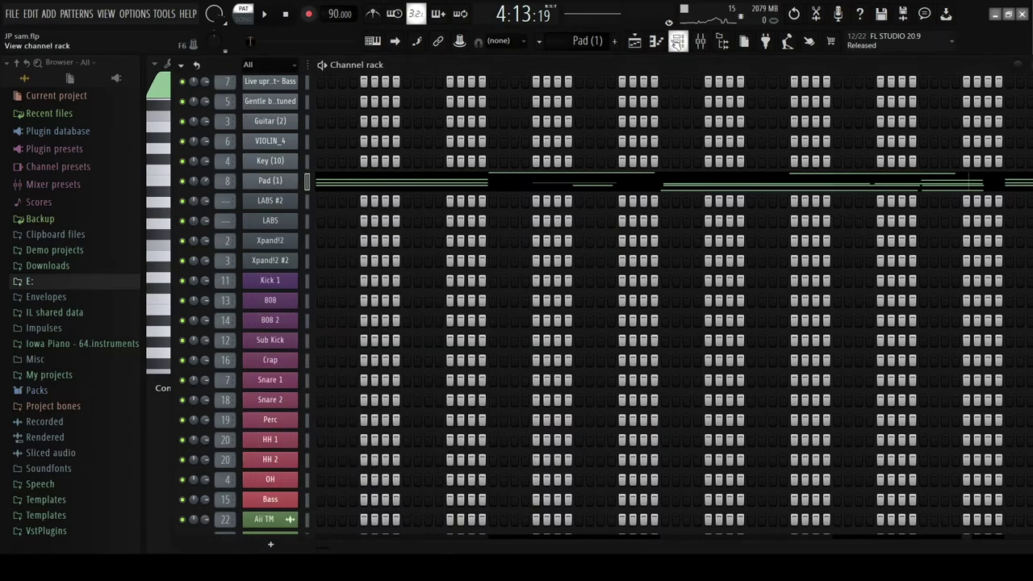
click(678, 43)
Step: Play the Pad (1) pattern and examine its notes and velocities in the piano roll through bar 8
scroll(293, 192, up, 2)
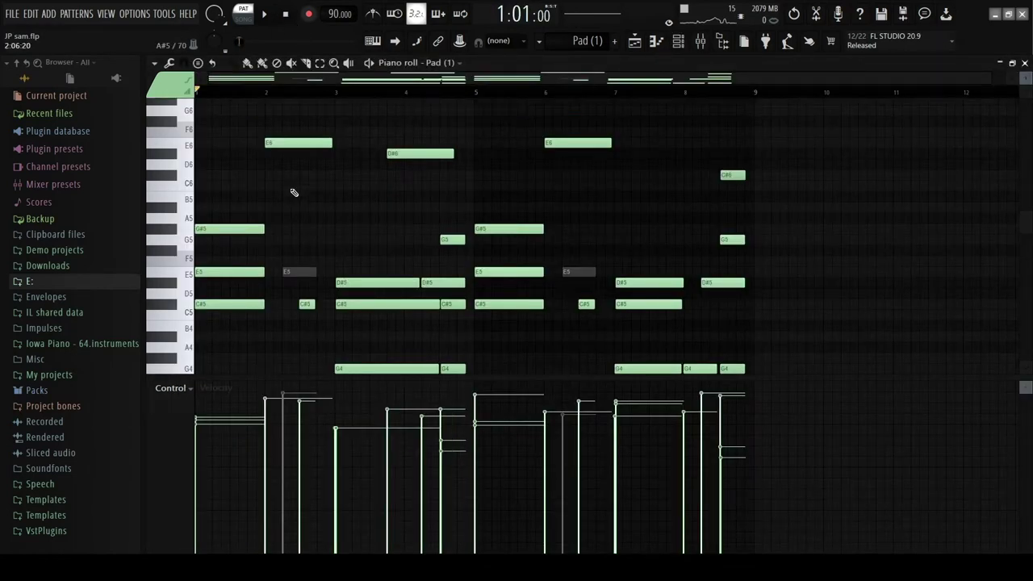
key(space)
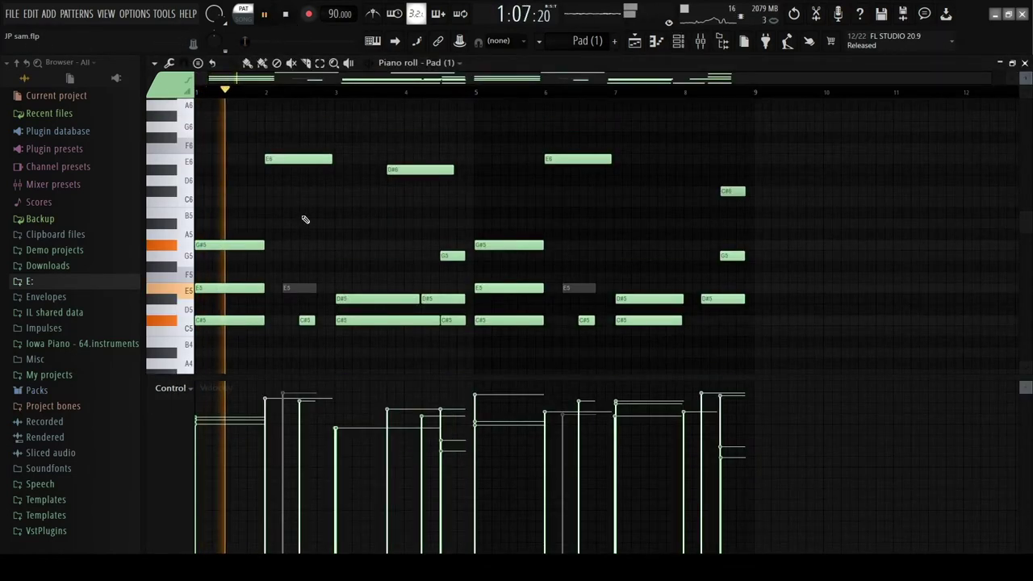
scroll(299, 207, down, 3)
ctrl+scroll(317, 208, up, 2)
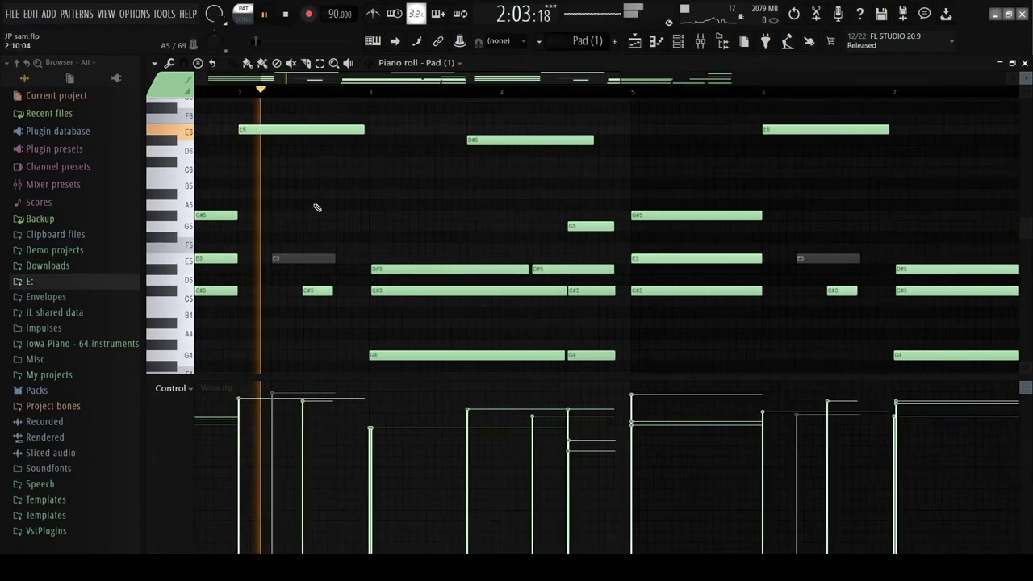
ctrl+scroll(316, 208, down, 2)
scroll(359, 230, down, 2)
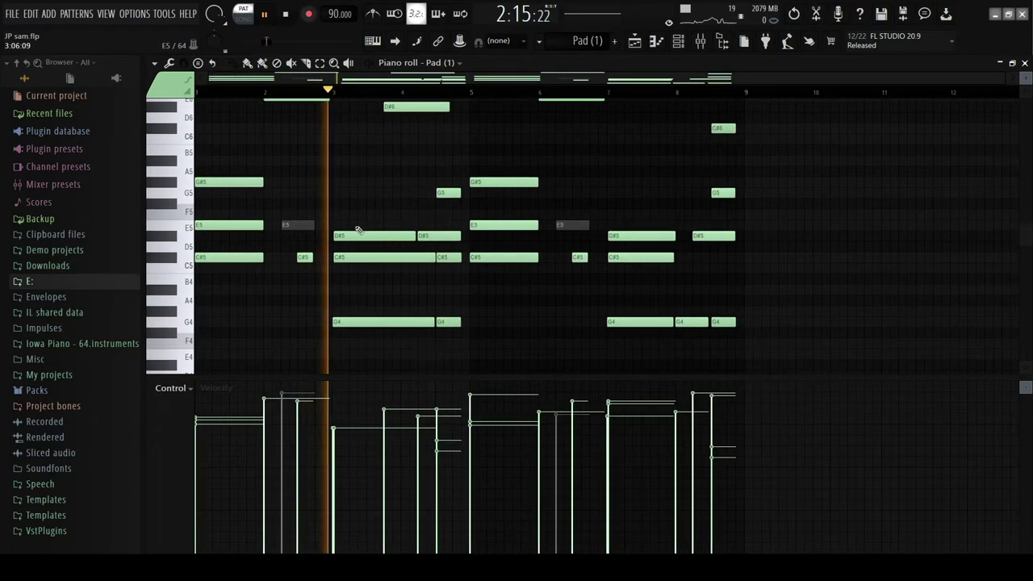
ctrl+scroll(386, 201, up, 2)
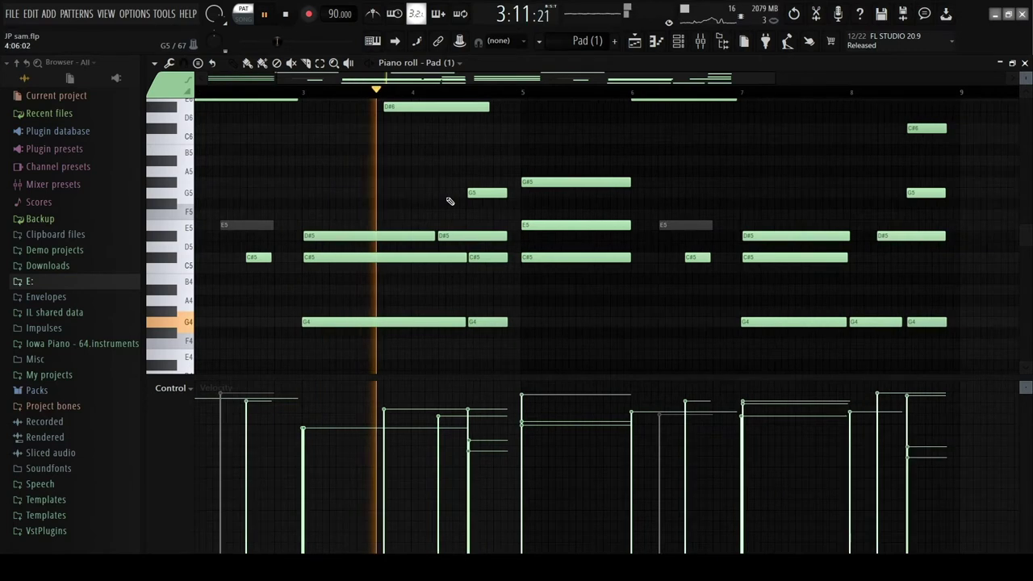
ctrl+scroll(566, 227, down, 1)
scroll(590, 228, up, 2)
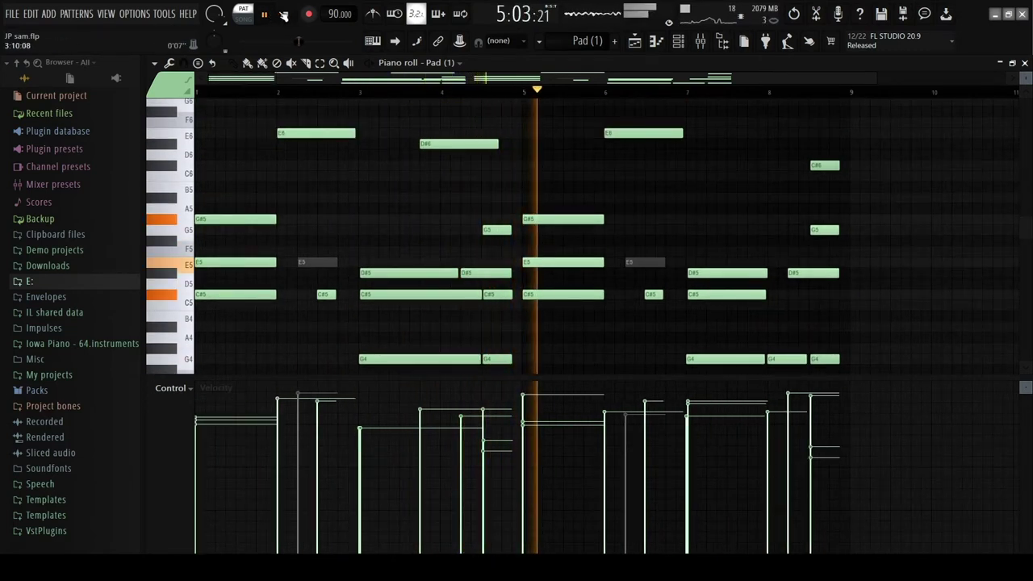
scroll(718, 211, right, 1)
ctrl+scroll(599, 201, up, 1)
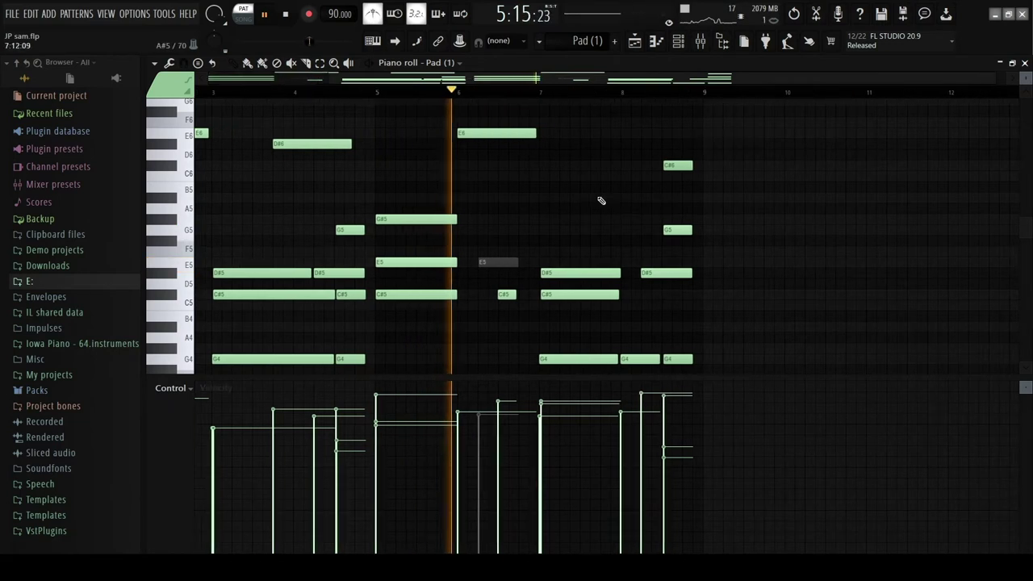
scroll(646, 251, down, 3)
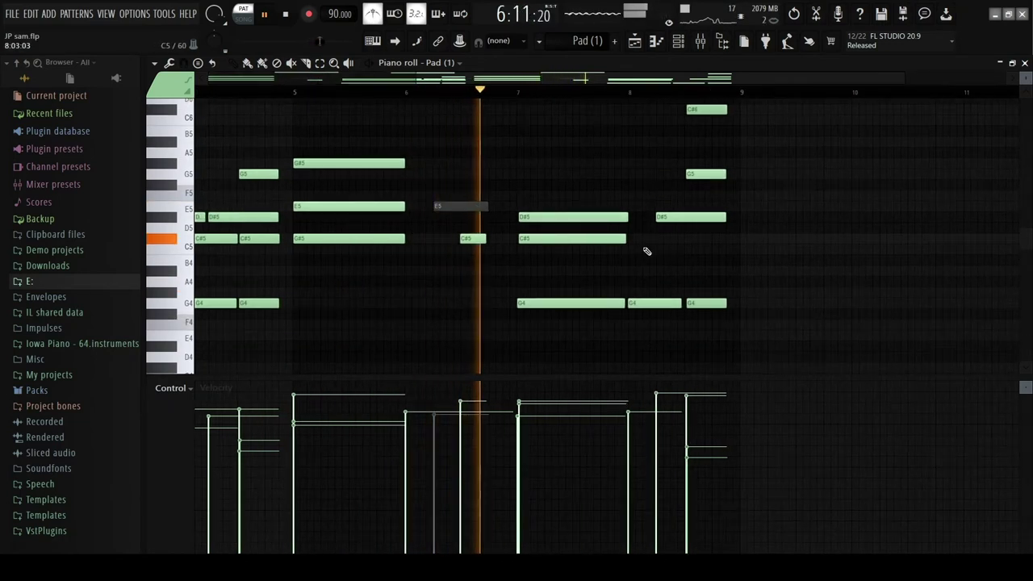
ctrl+scroll(647, 251, down, 2)
scroll(703, 254, up, 2)
scroll(760, 268, up, 1)
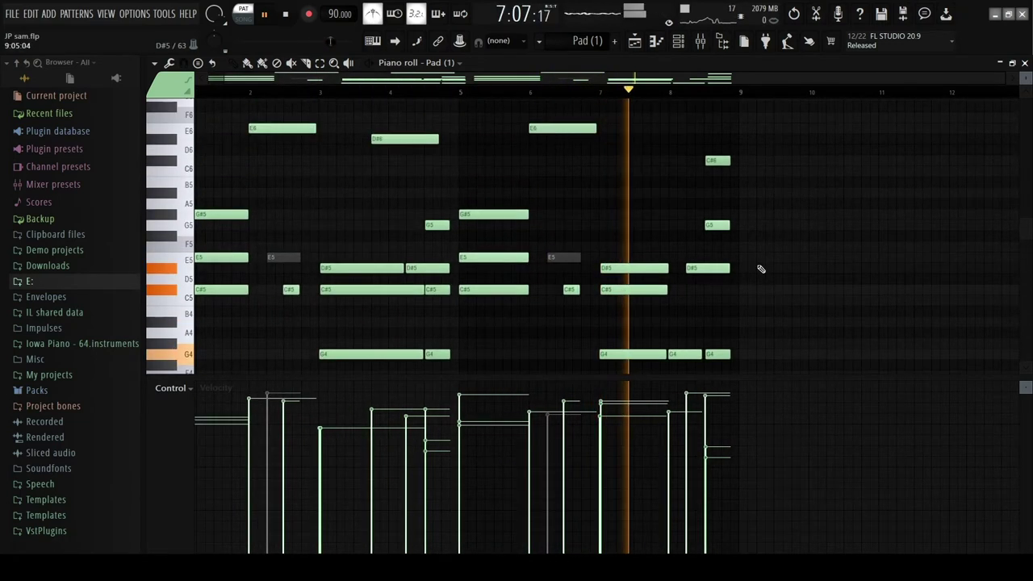
ctrl+scroll(766, 233, up, 2)
ctrl+scroll(766, 235, up, 1)
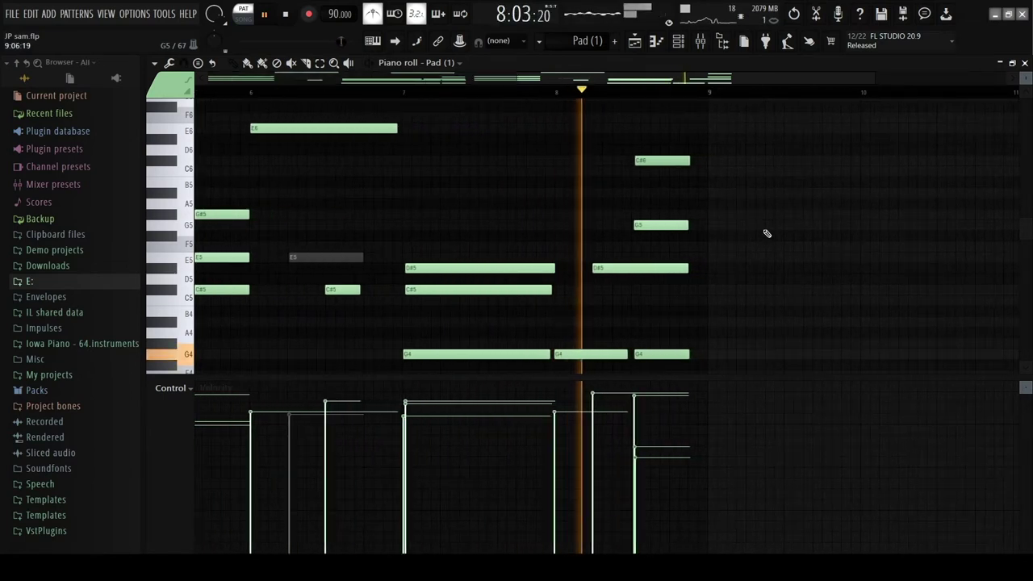
Step: Restart the Pad (1) pattern and review the HalfTime settings on the Pad mixer track, then close the plugin
click(285, 13)
key(F9)
click(262, 15)
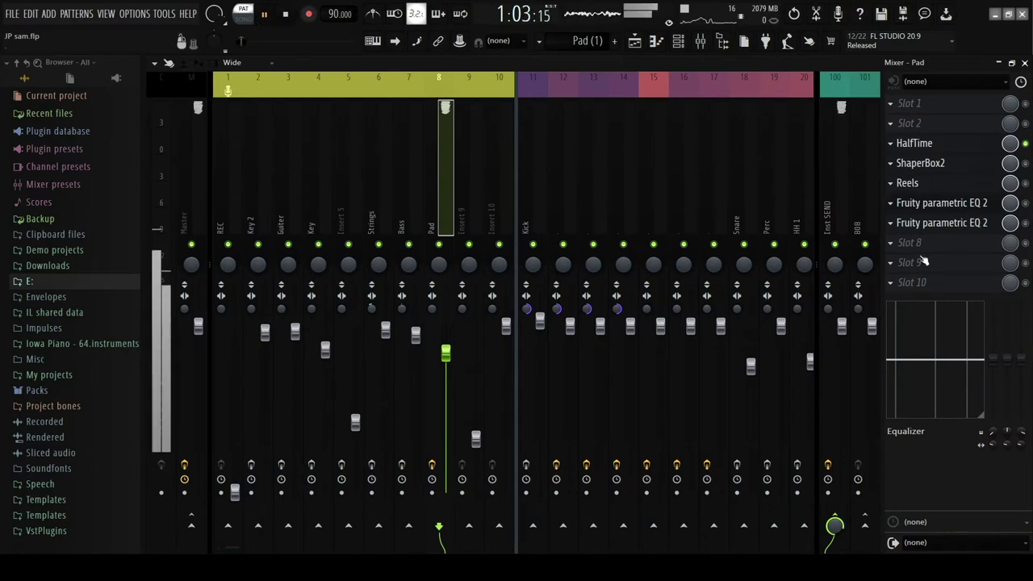
click(972, 143)
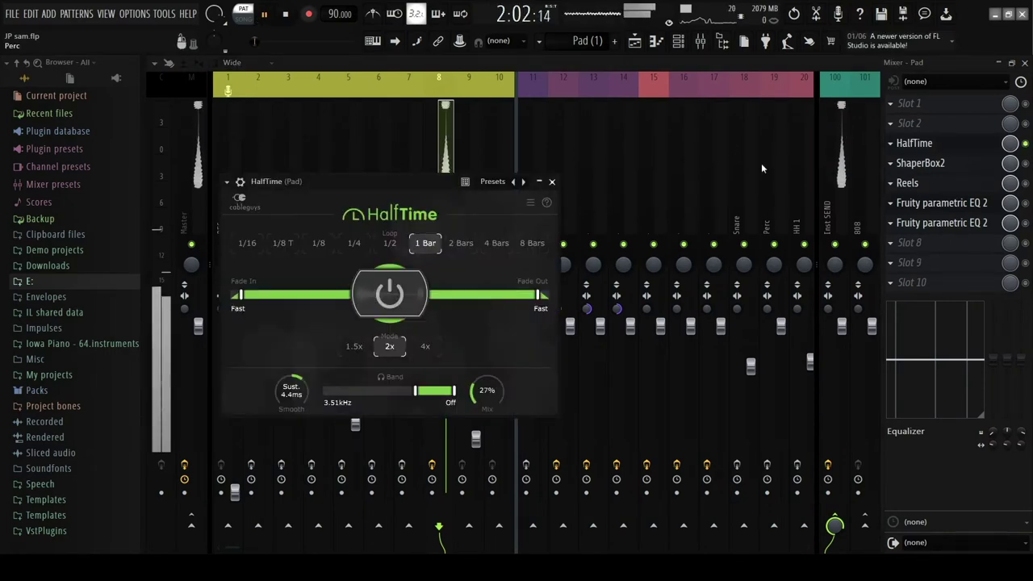
click(554, 183)
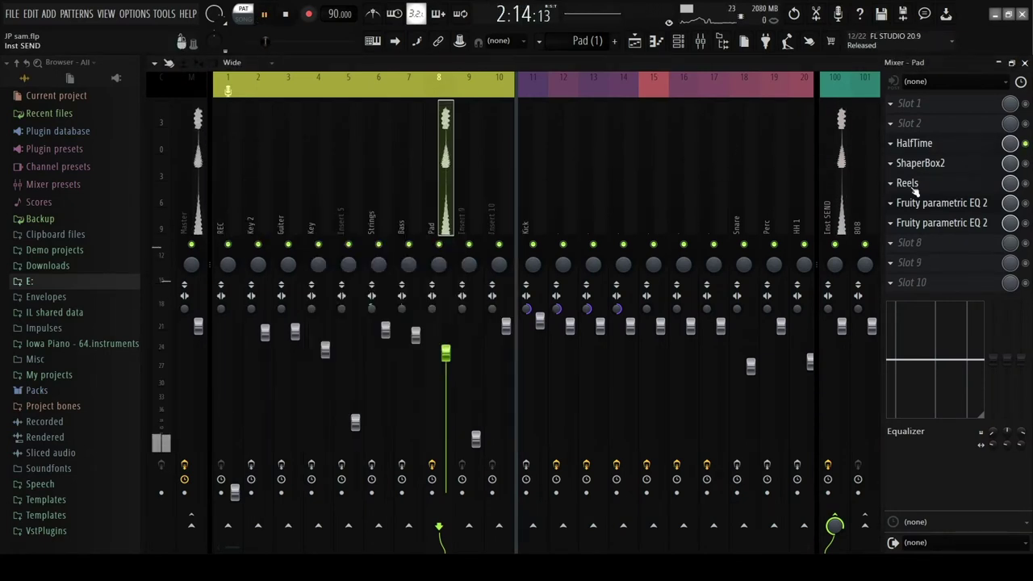
Step: Review the ShaperBox2 volume curve on the Pad track during playback and close the plugin
click(965, 166)
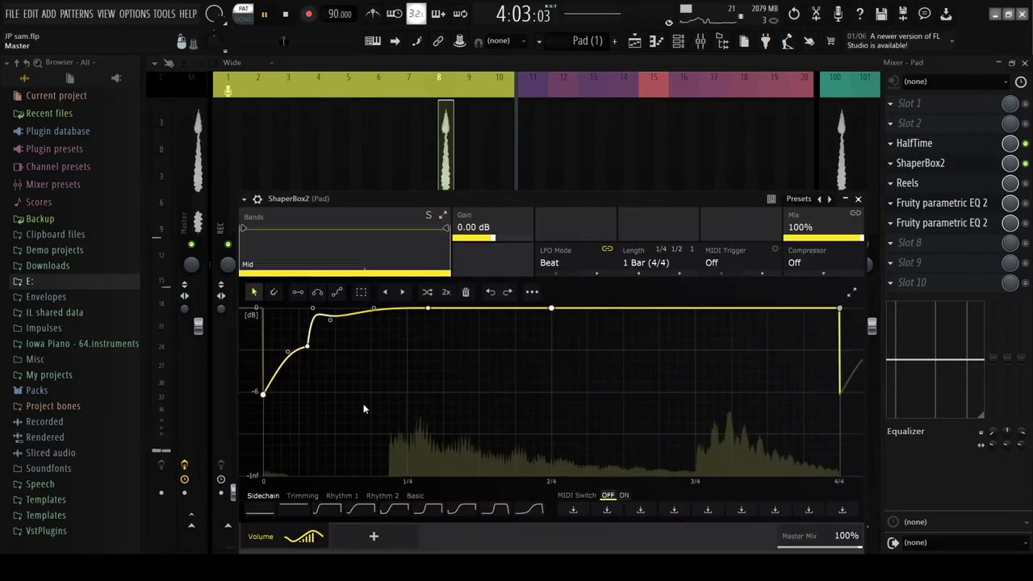
drag(472, 197, 475, 156)
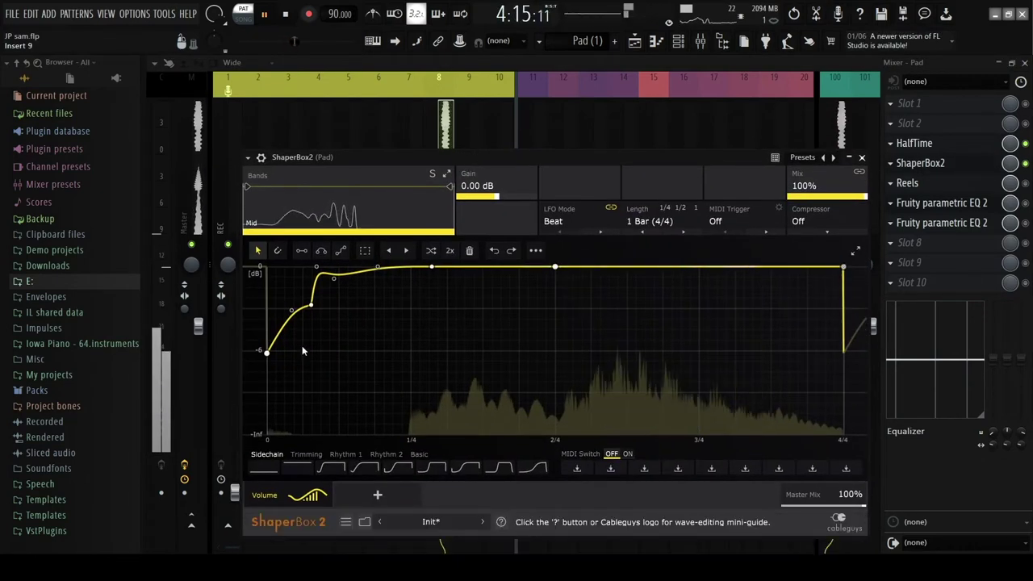
click(861, 156)
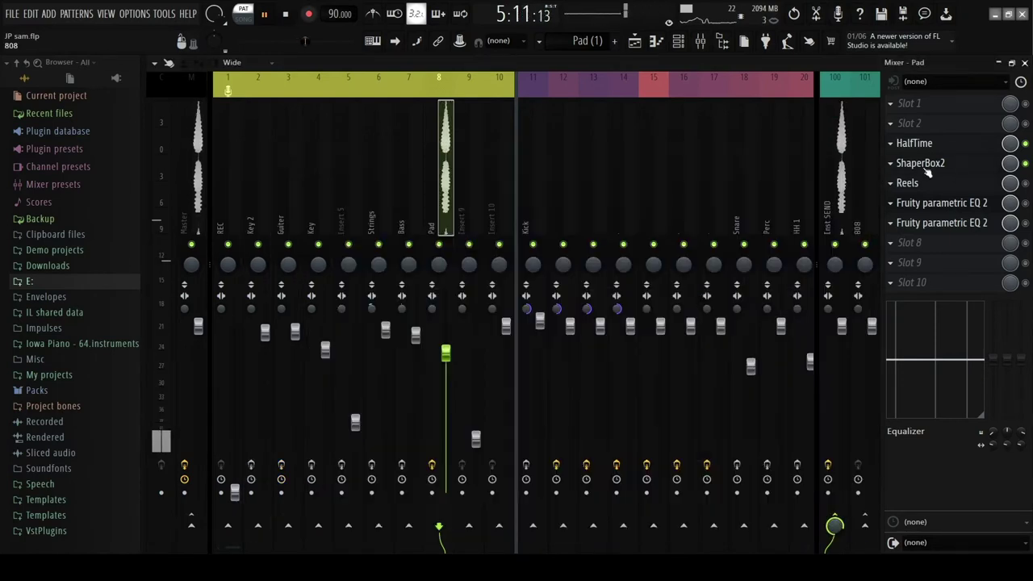
Step: Enable Reels on the Pad track, and review its settings and the curve of the first Fruity parametric EQ 2
click(1026, 183)
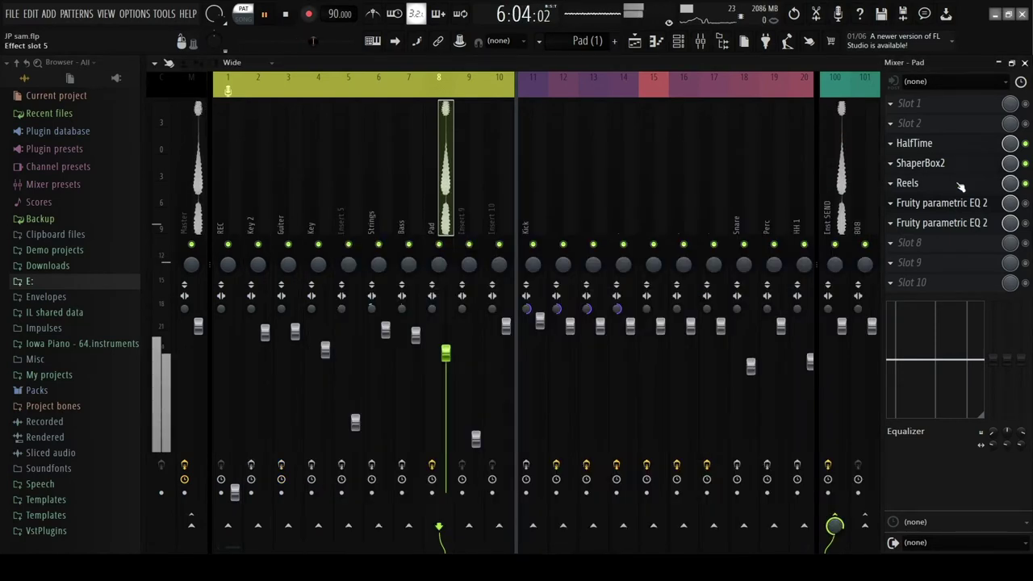
click(952, 186)
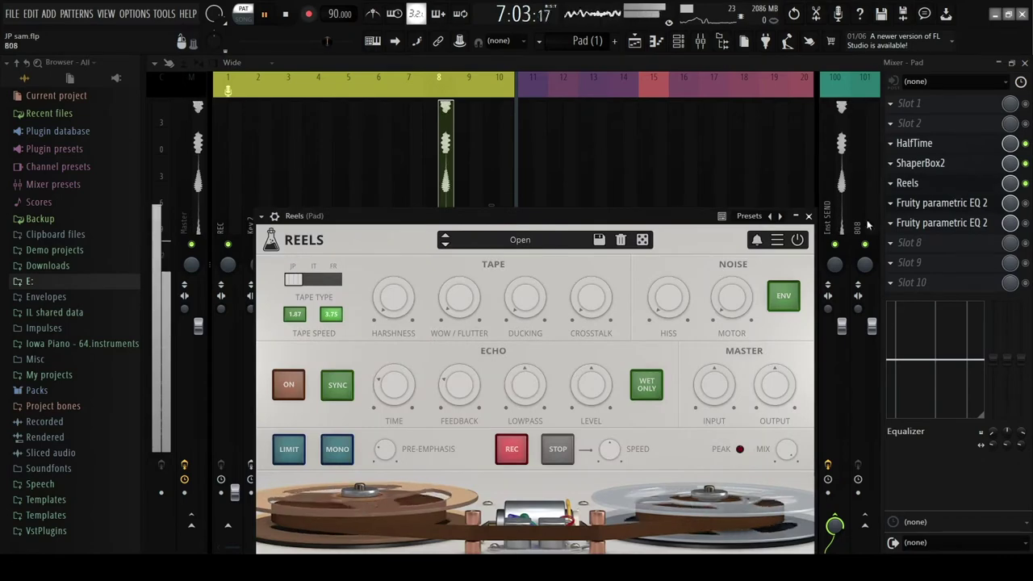
drag(664, 216, 653, 130)
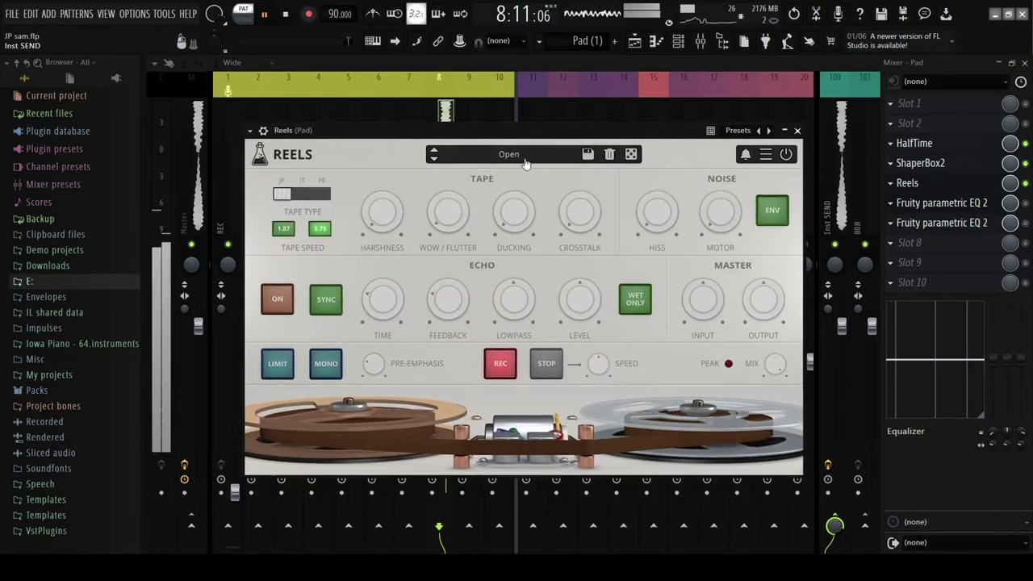
click(796, 131)
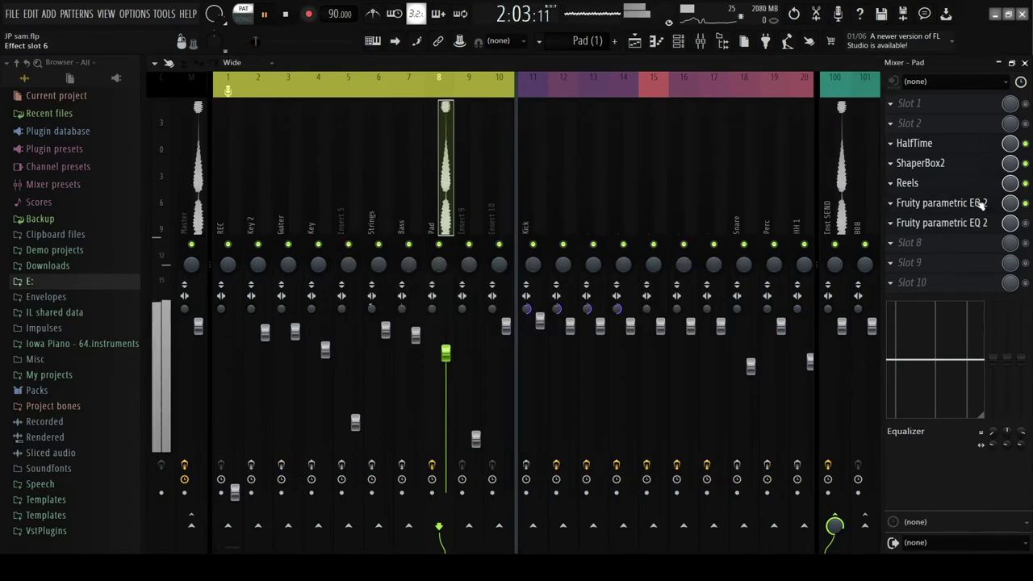
click(940, 204)
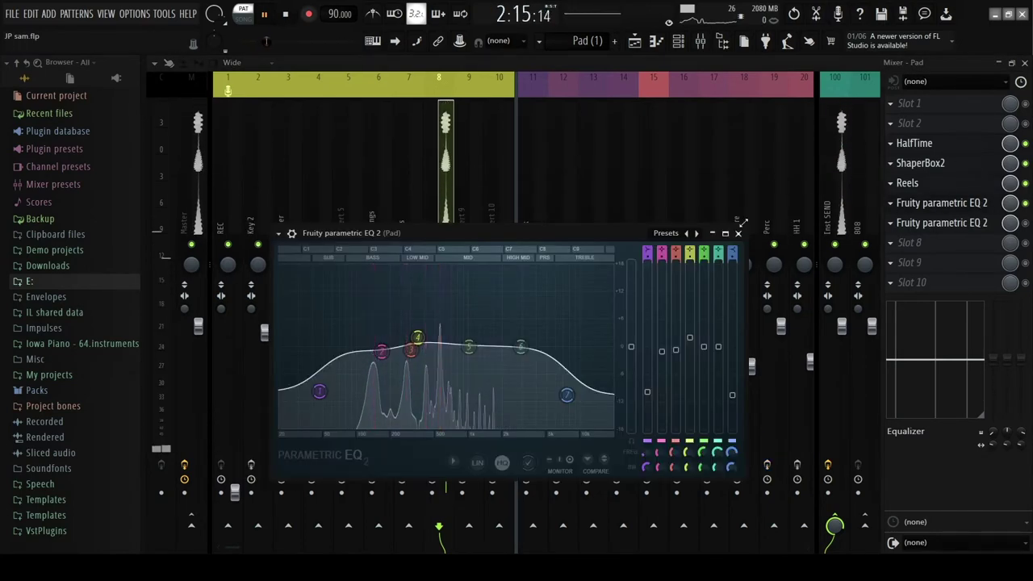
click(738, 234)
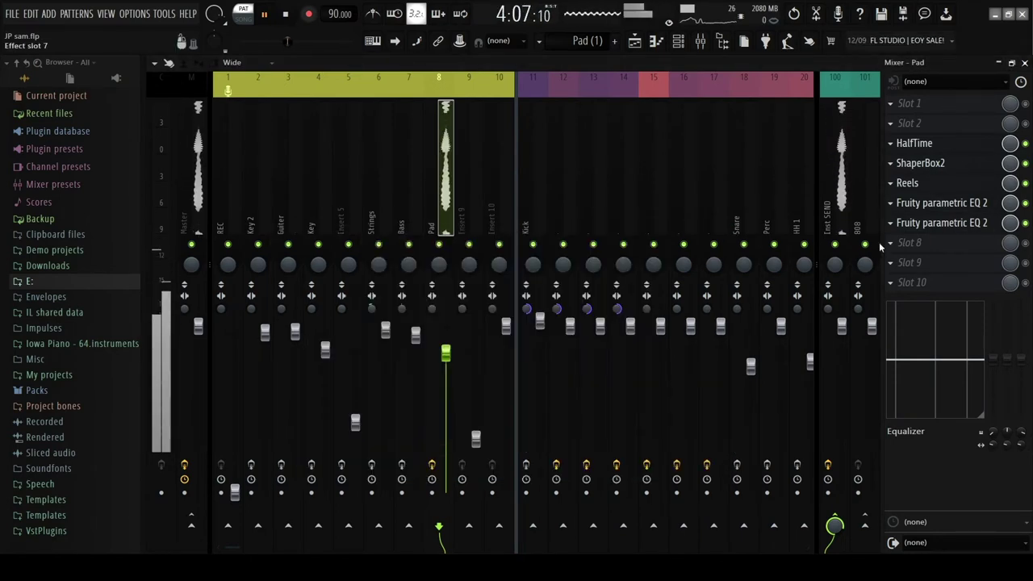
Step: Replay the Pad (1) pattern from the start to compare the Pad track with and without its effects, and stop playback
key(space)
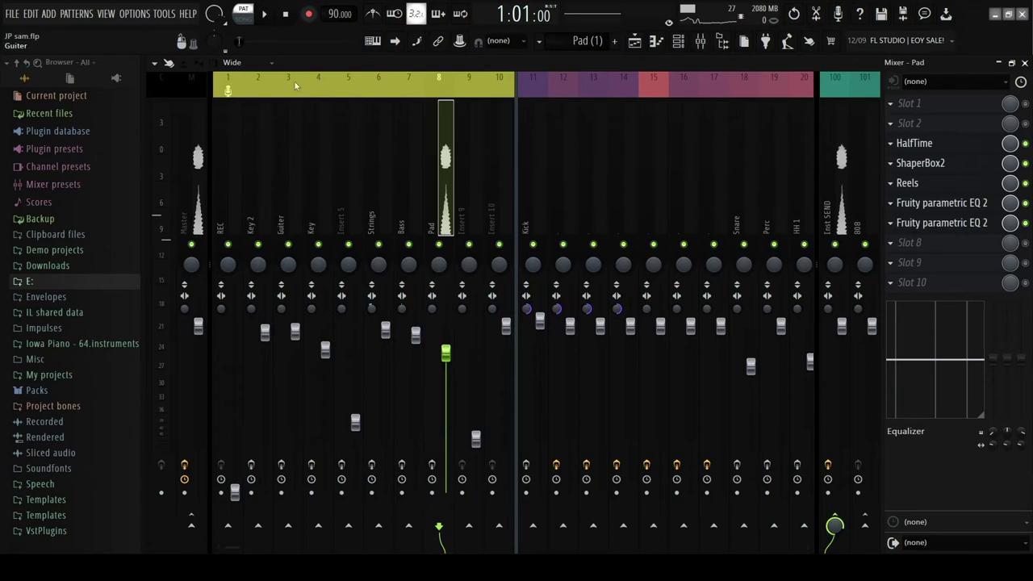
click(273, 18)
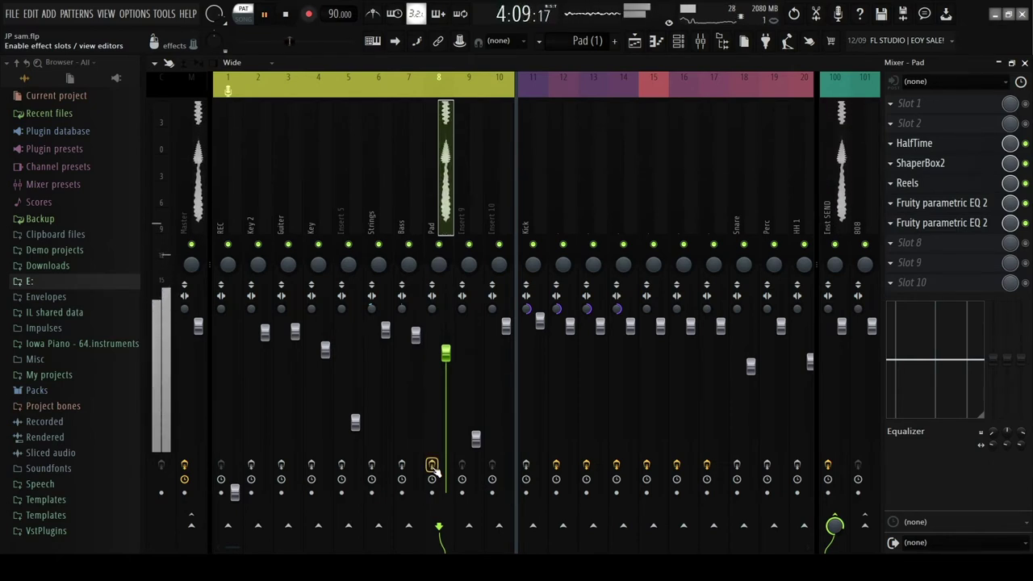
key(space)
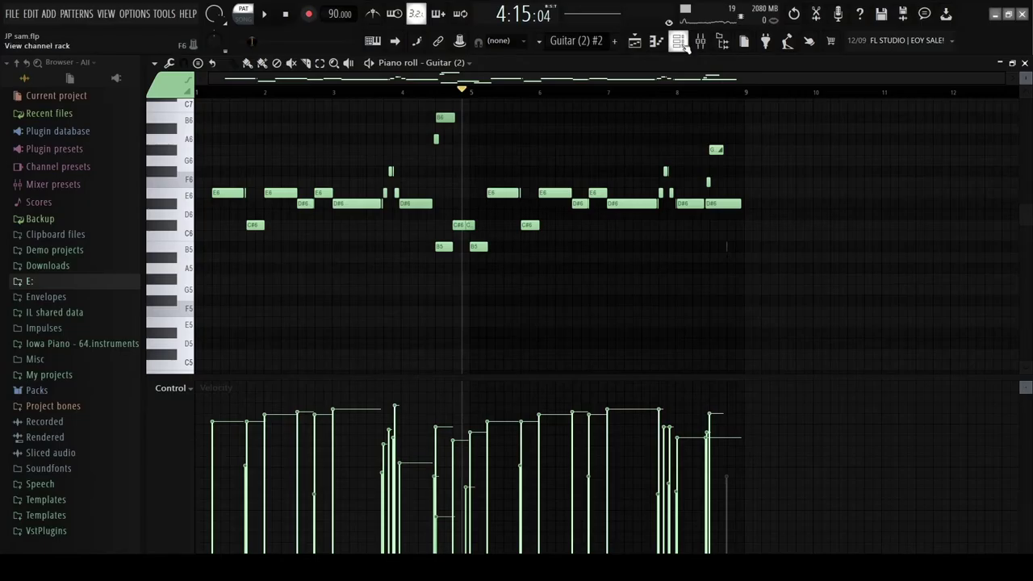
Step: Inspect the Guitar (2) channel's sample settings from the channel rack, and close both windows
key(F6)
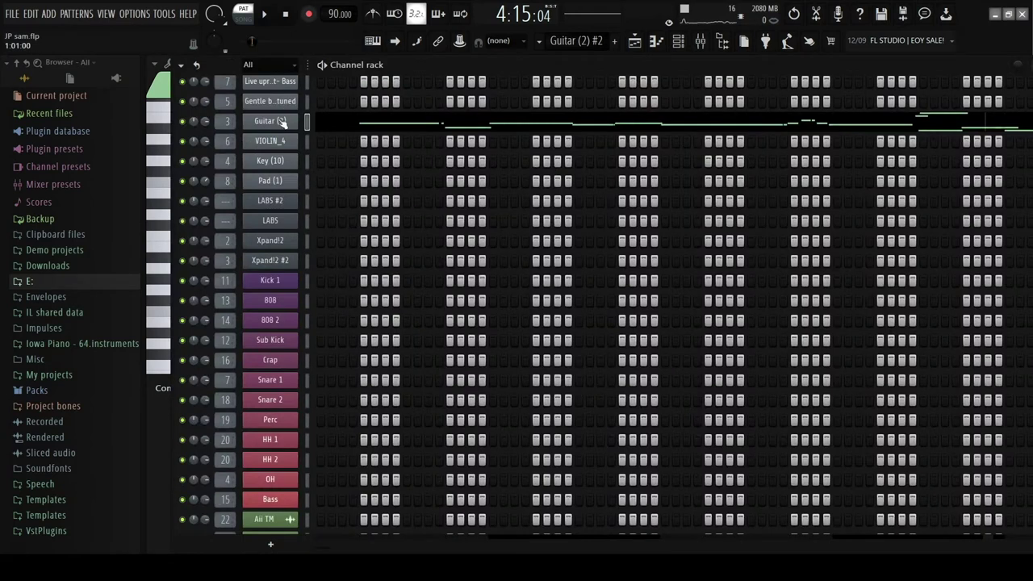
click(282, 121)
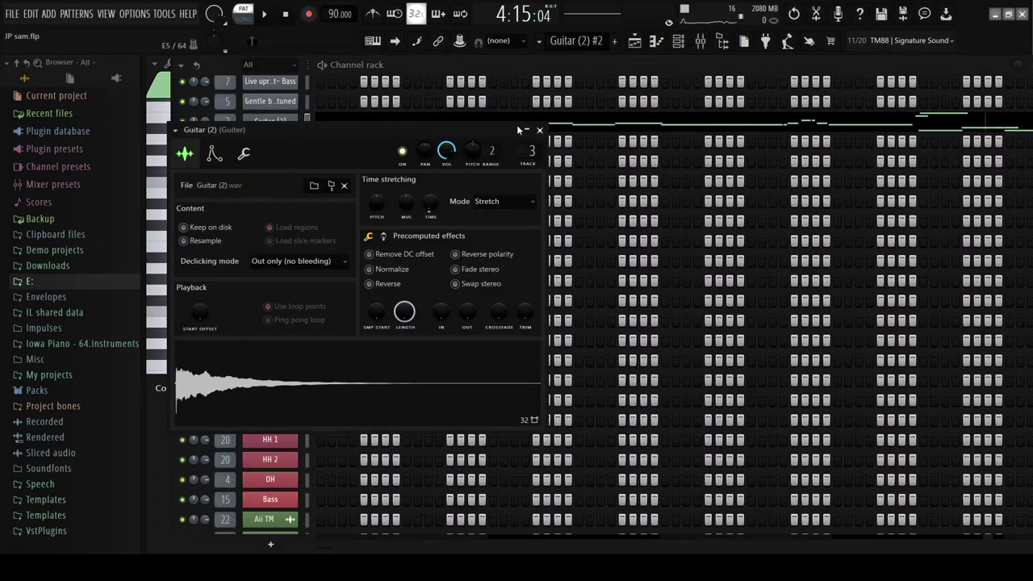
click(539, 130)
key(F6)
Step: Play the Guitar (2) pattern and examine its notes and velocities in the piano roll through bar 8
key(space)
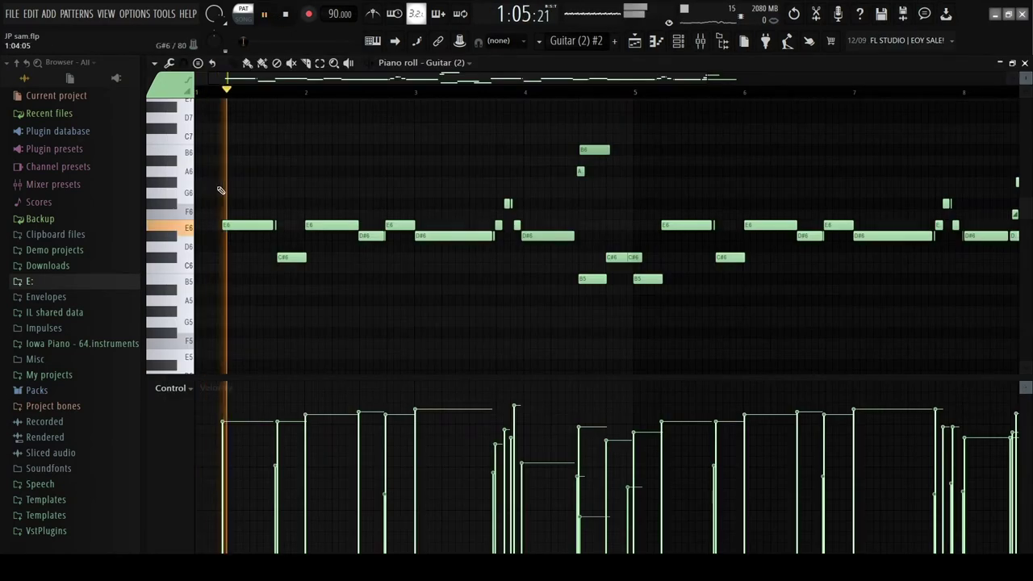
scroll(327, 178, down, 2)
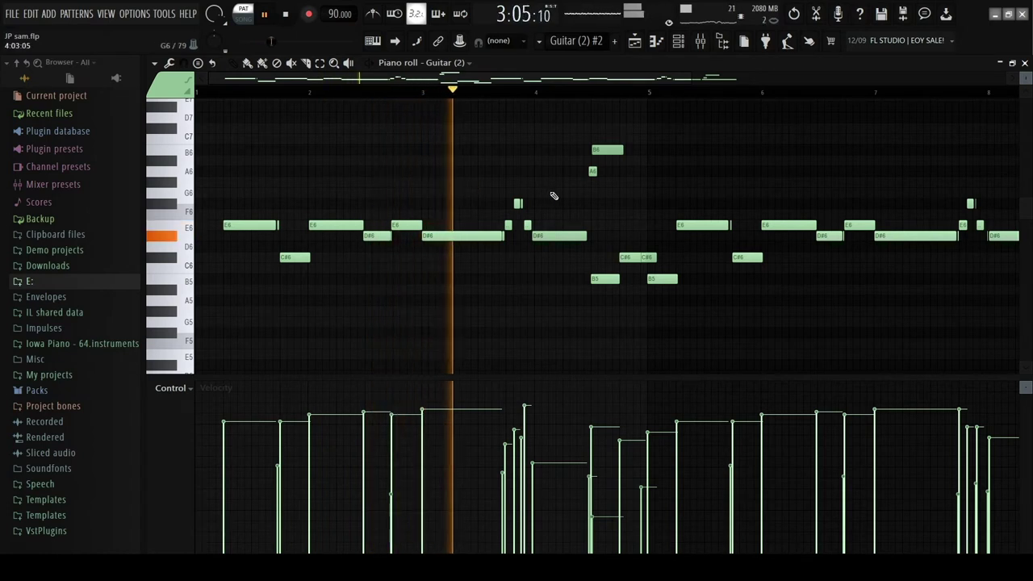
scroll(593, 214, up, 1)
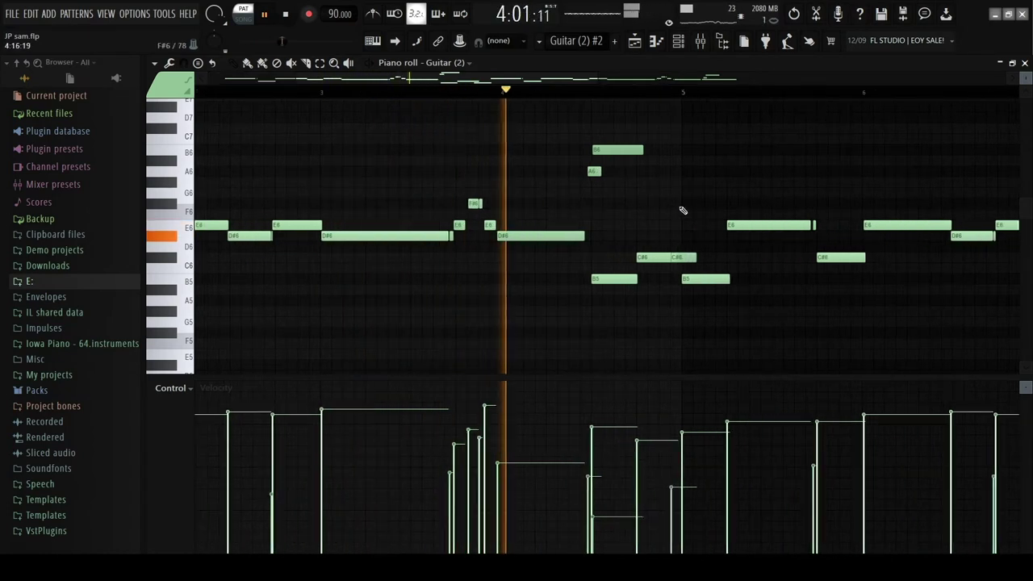
scroll(682, 211, up, 3)
scroll(683, 211, up, 2)
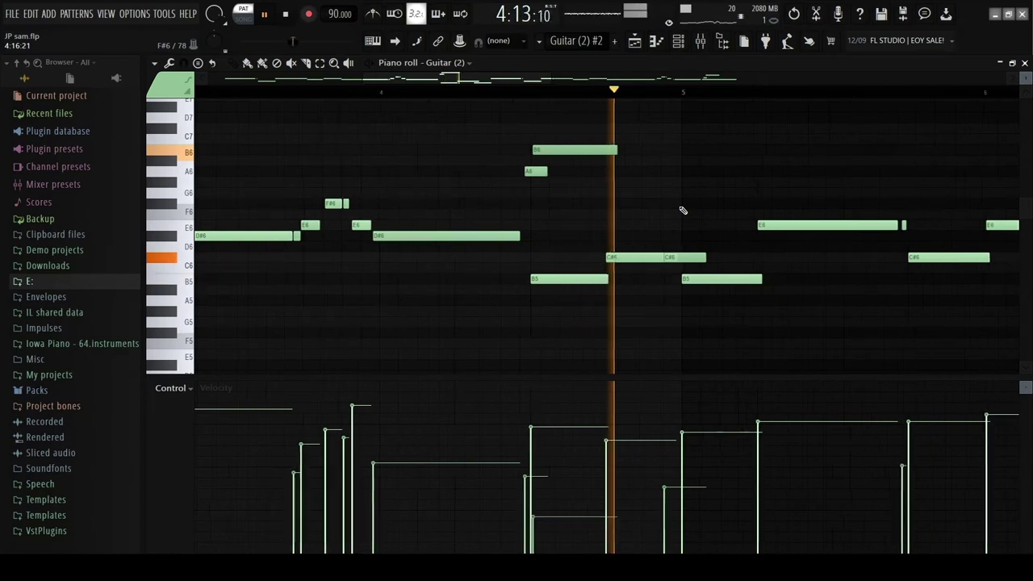
scroll(747, 225, down, 5)
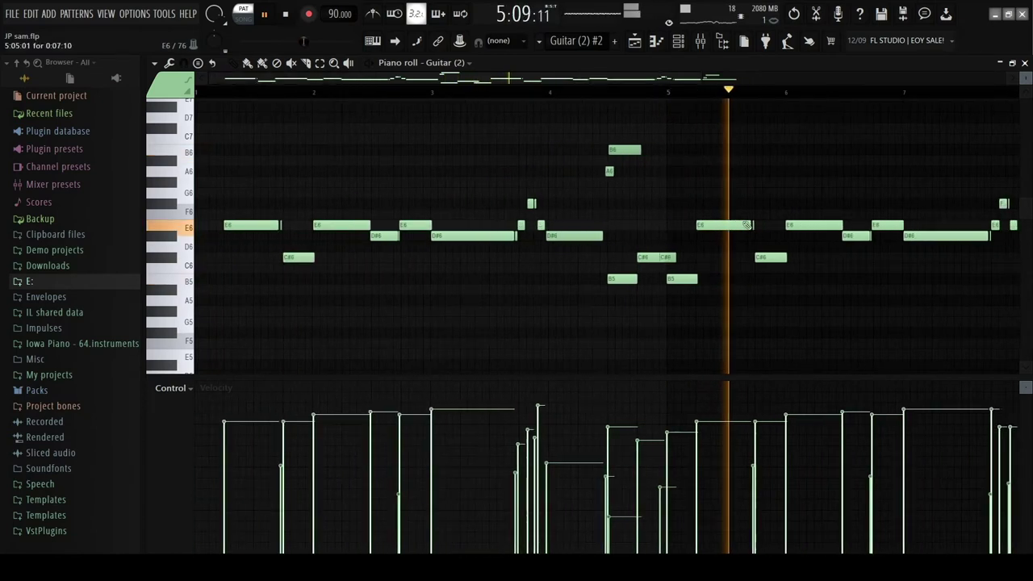
scroll(836, 212, up, 2)
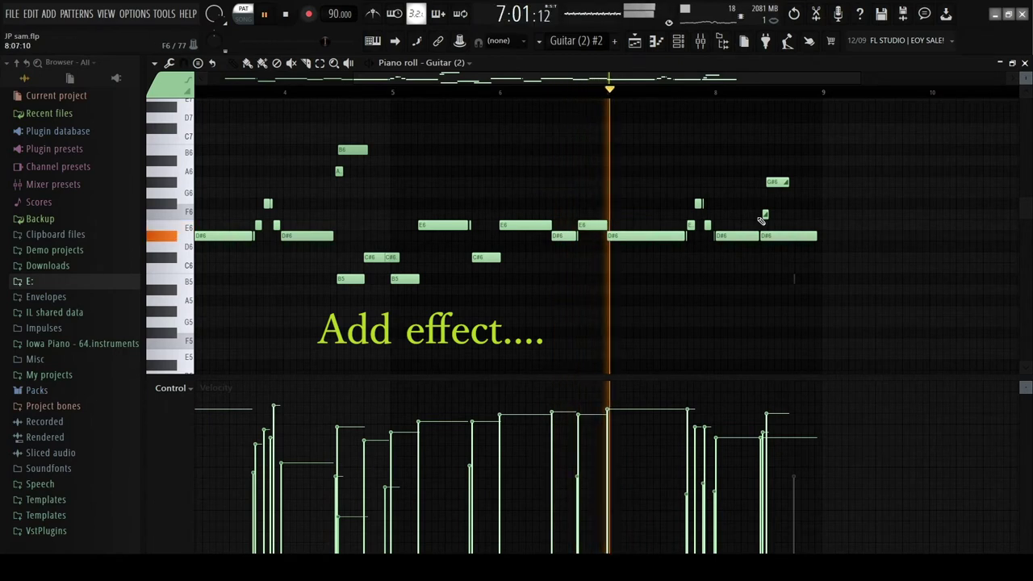
scroll(760, 220, up, 2)
scroll(760, 220, up, 2)
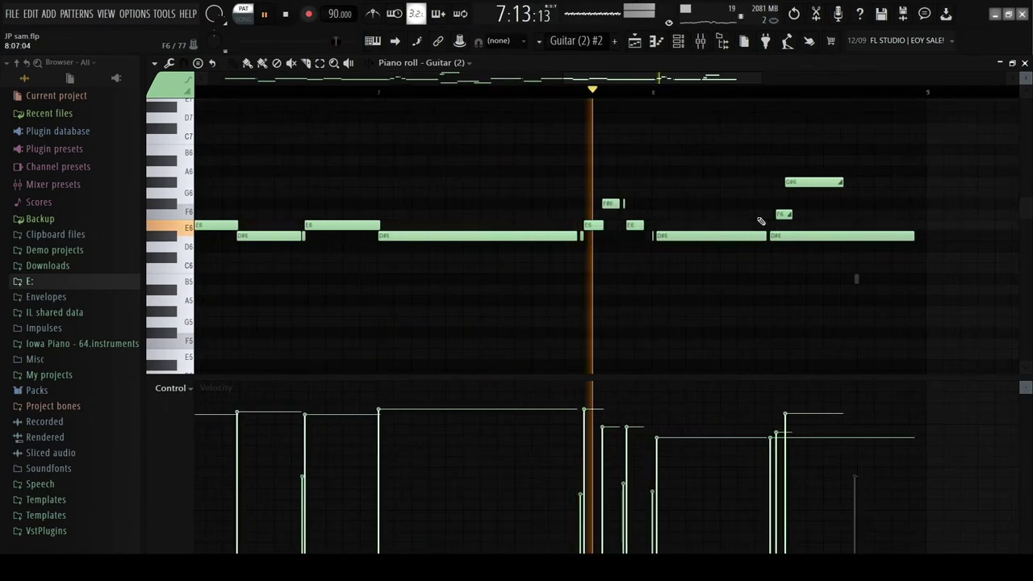
scroll(760, 220, down, 3)
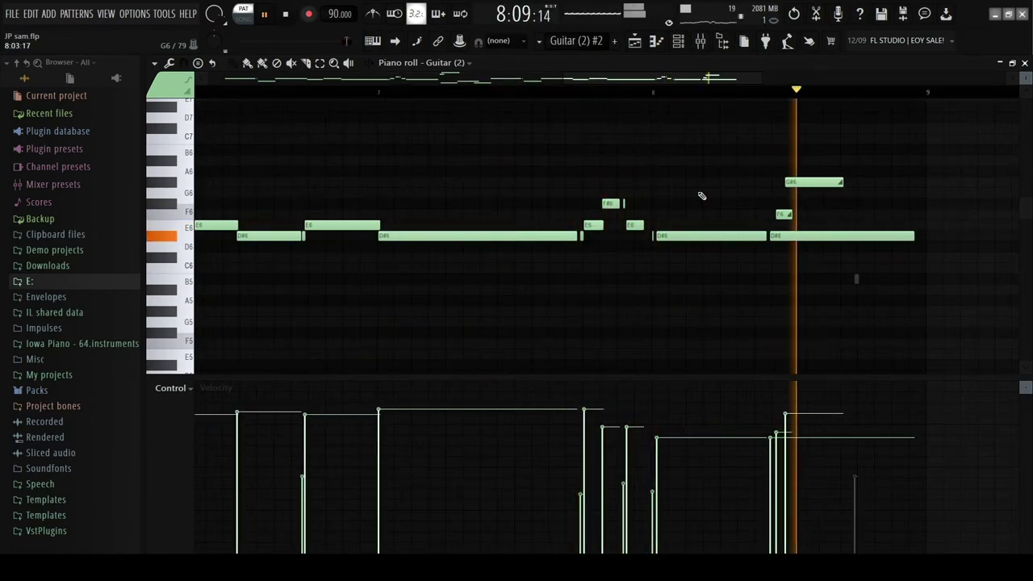
scroll(702, 197, down, 2)
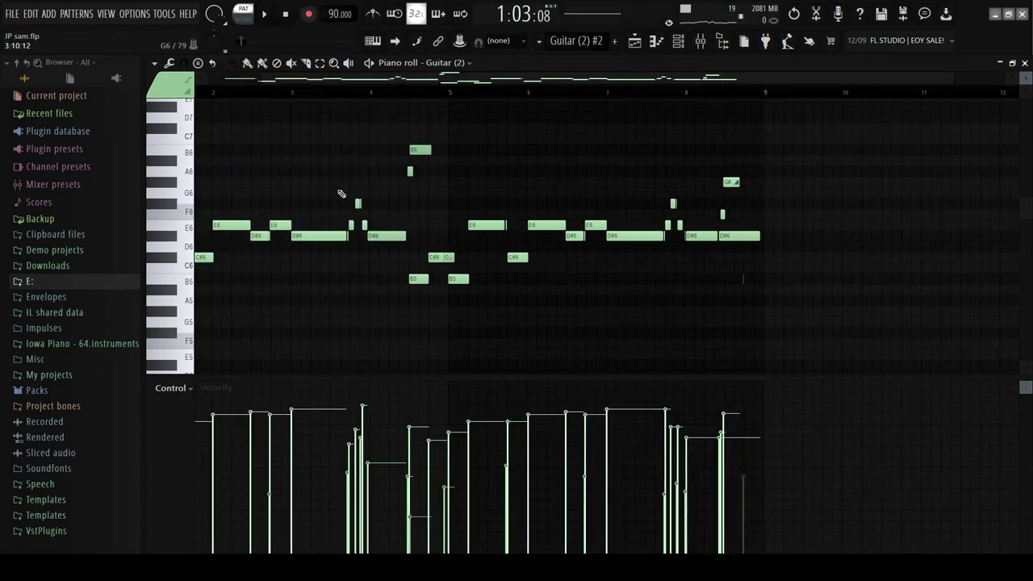
Step: Play the Guitar (2) pattern while reviewing RC-20 Retro Color on its mixer track, and adjust the noise Follow amount
key(F9)
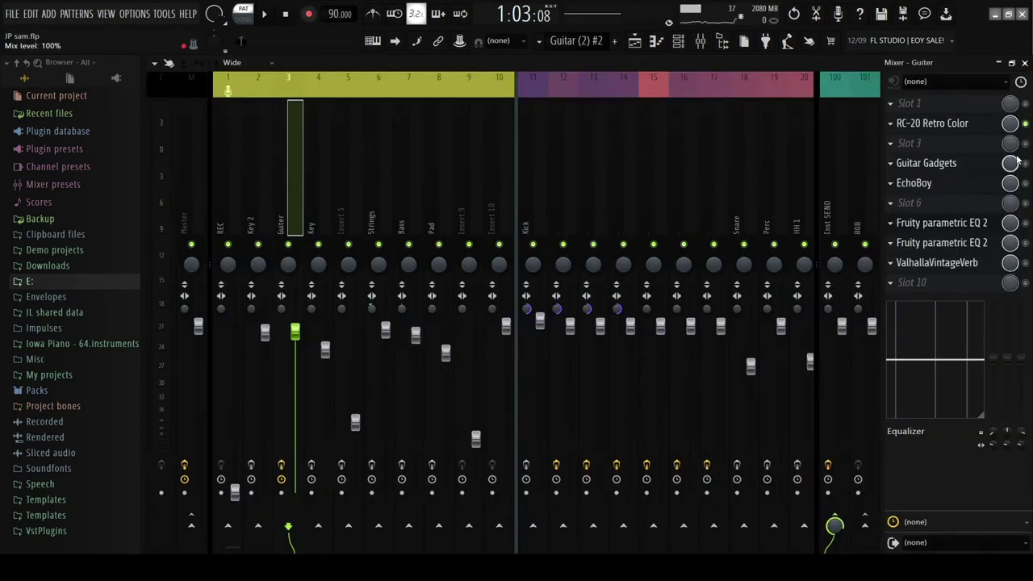
key(space)
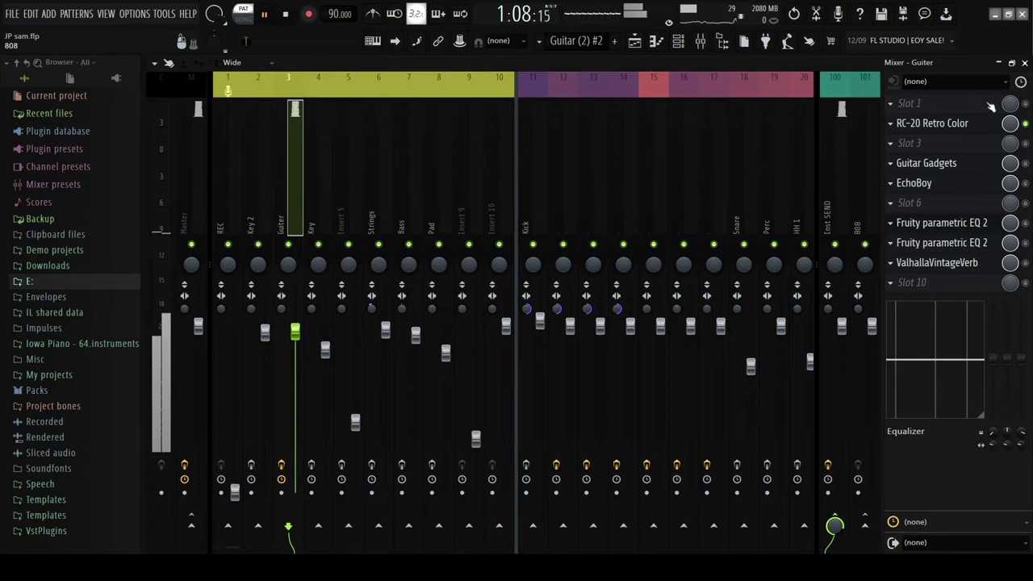
click(954, 126)
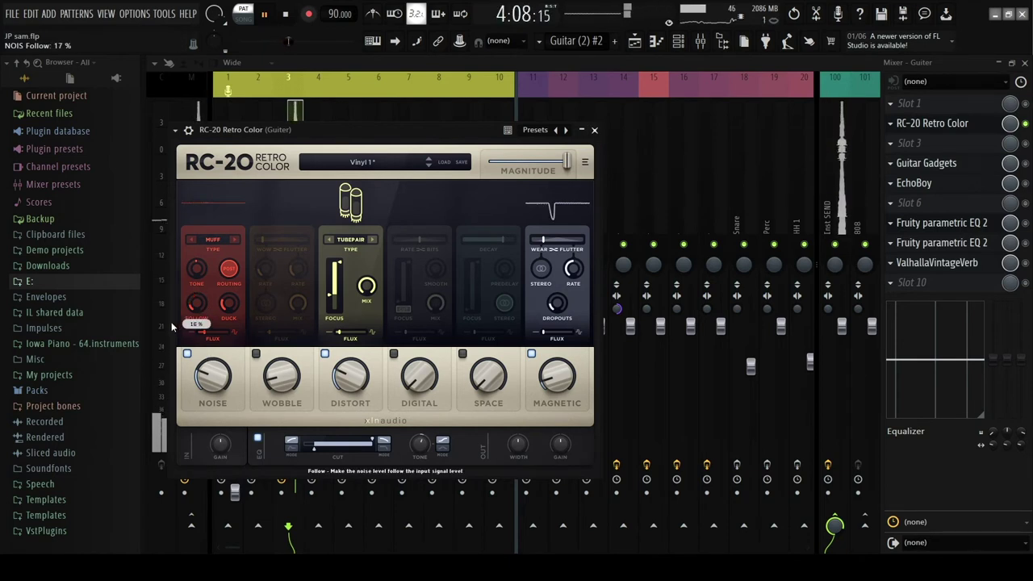
drag(191, 308, 194, 301)
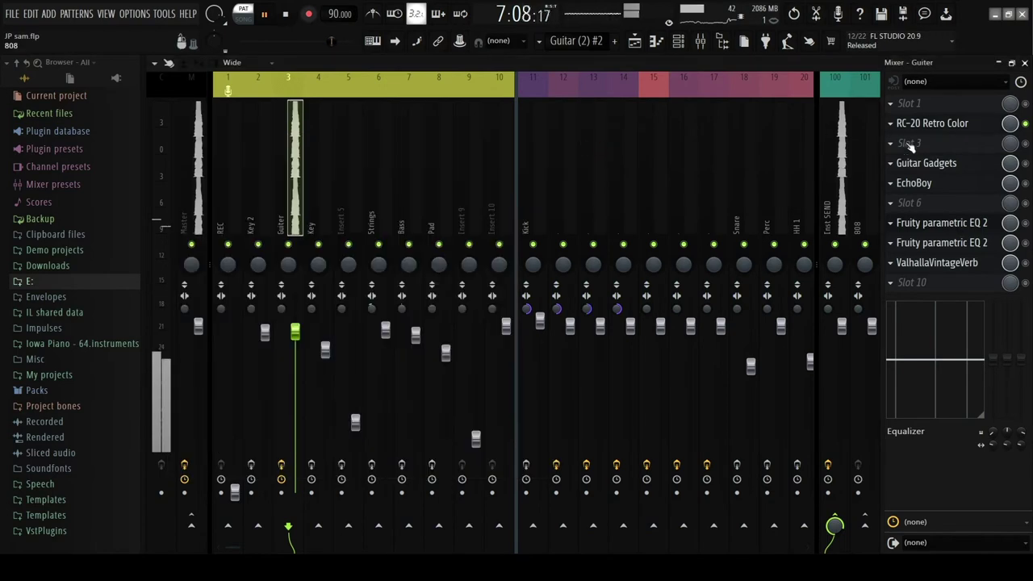
Step: Enable Guitar Gadgets on the guitar's mixer track, review its Lead Guitar Amp preset and Filtrator page, and close it
click(1025, 163)
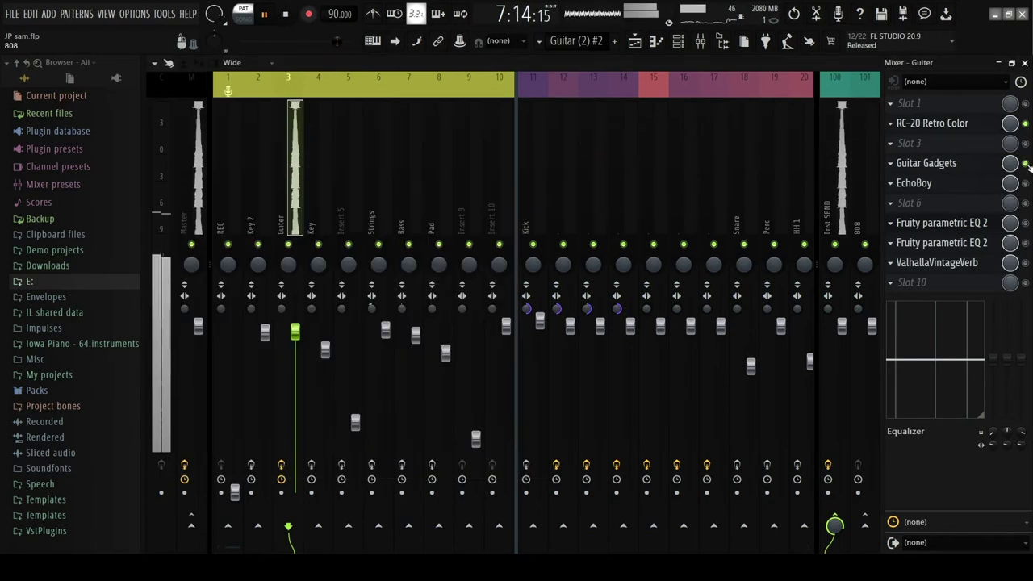
click(955, 164)
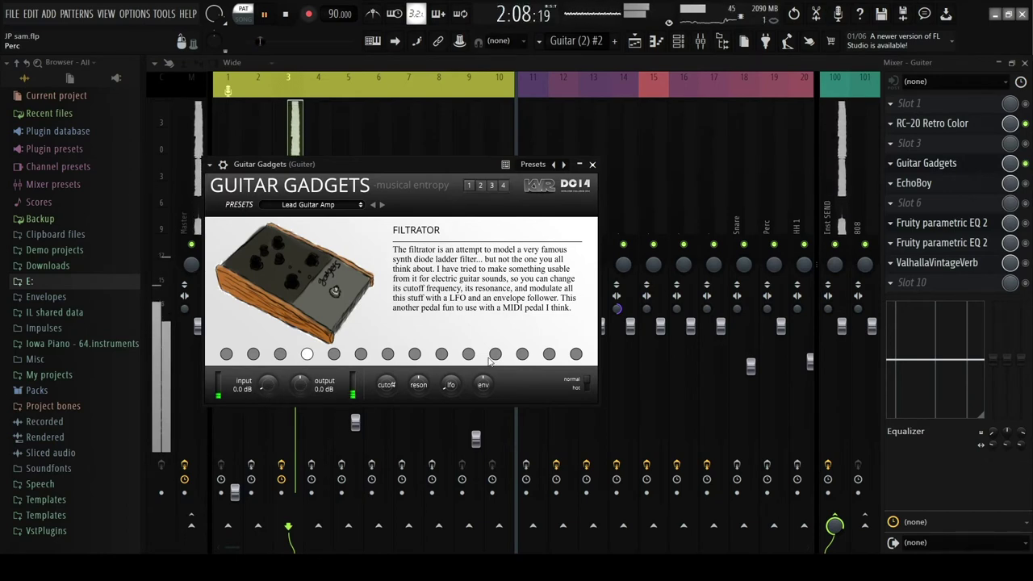
click(594, 164)
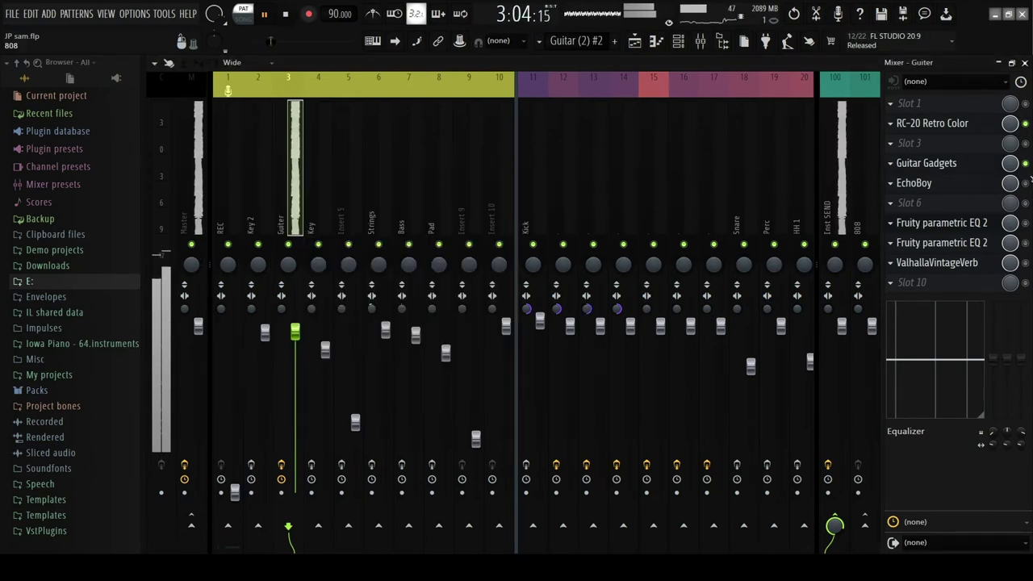
Step: Enable EchoBoy on the guitar's mixer track, browse its Reverbs & Spaces presets without changing the preset, and close it
click(946, 187)
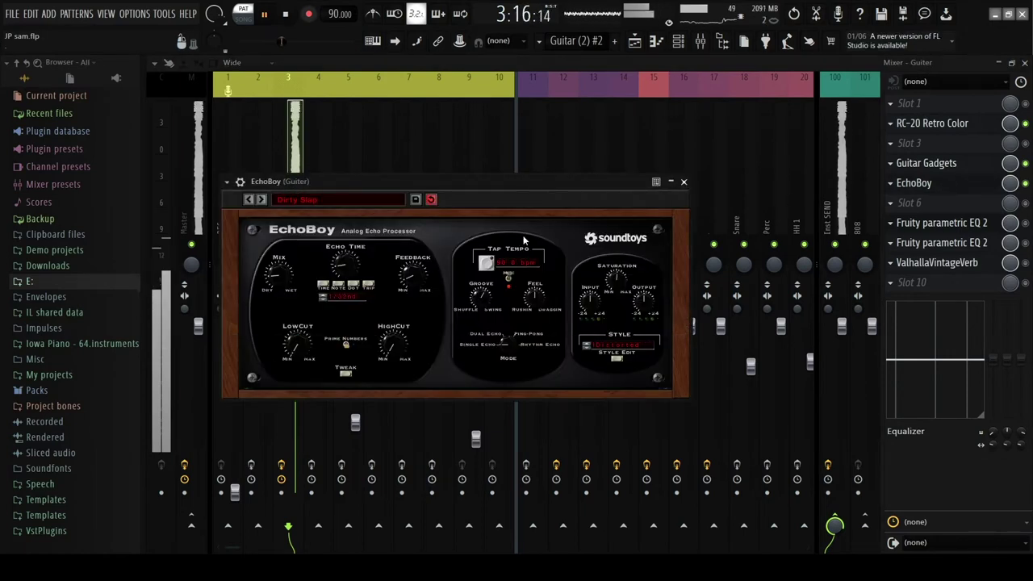
click(303, 202)
mouse_move(311, 231)
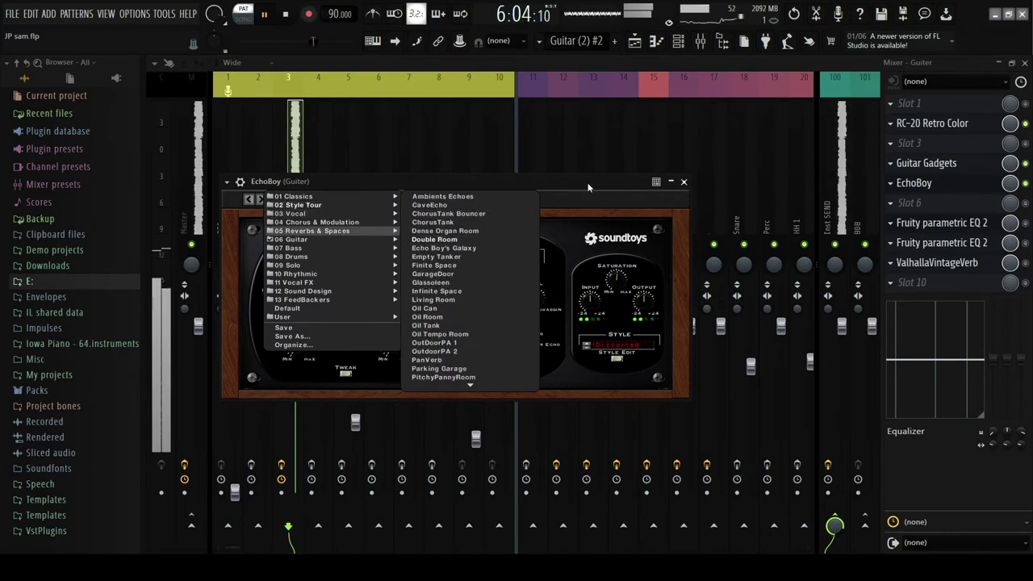
click(914, 183)
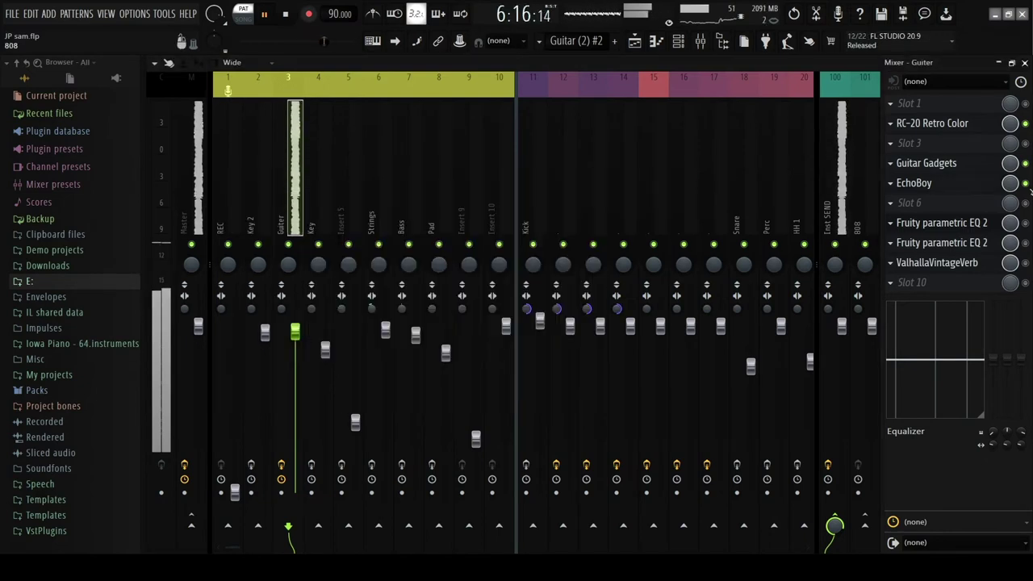
Step: Enable Fruity parametric EQ 2 and ValhallaVintageVerb on the guitar's mixer track, reviewing the EQ curve and reverb settings
click(974, 226)
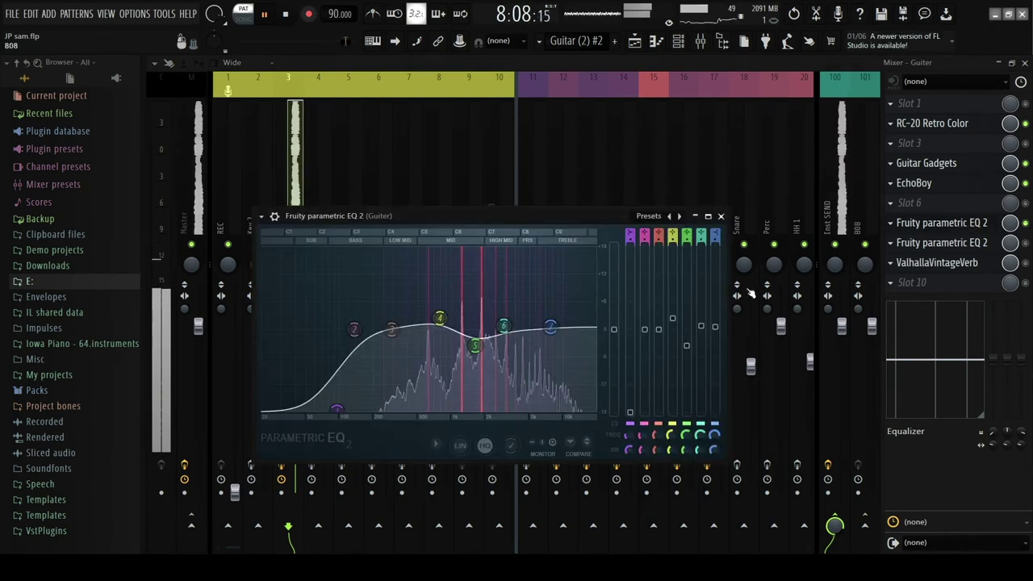
click(721, 216)
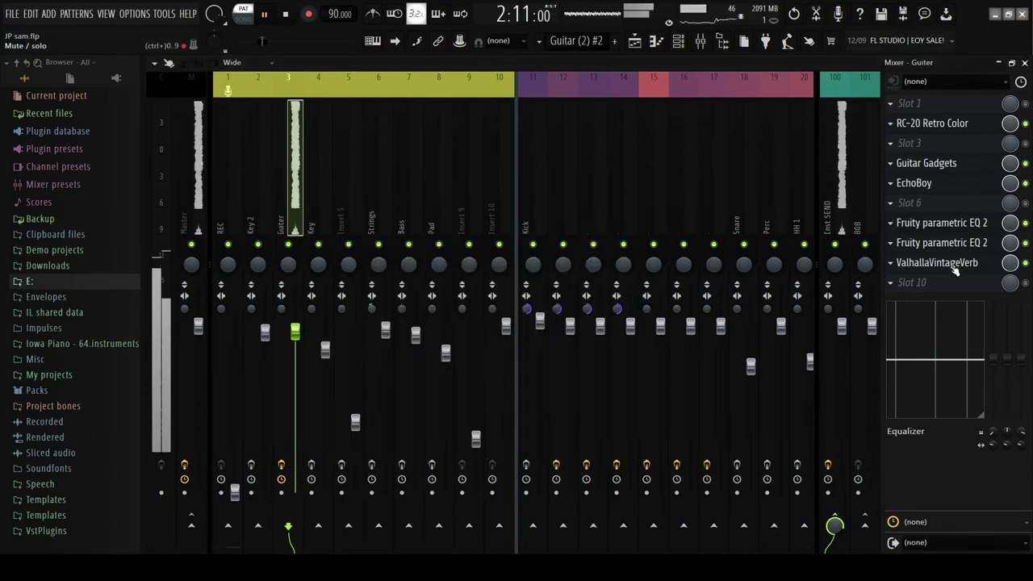
click(954, 269)
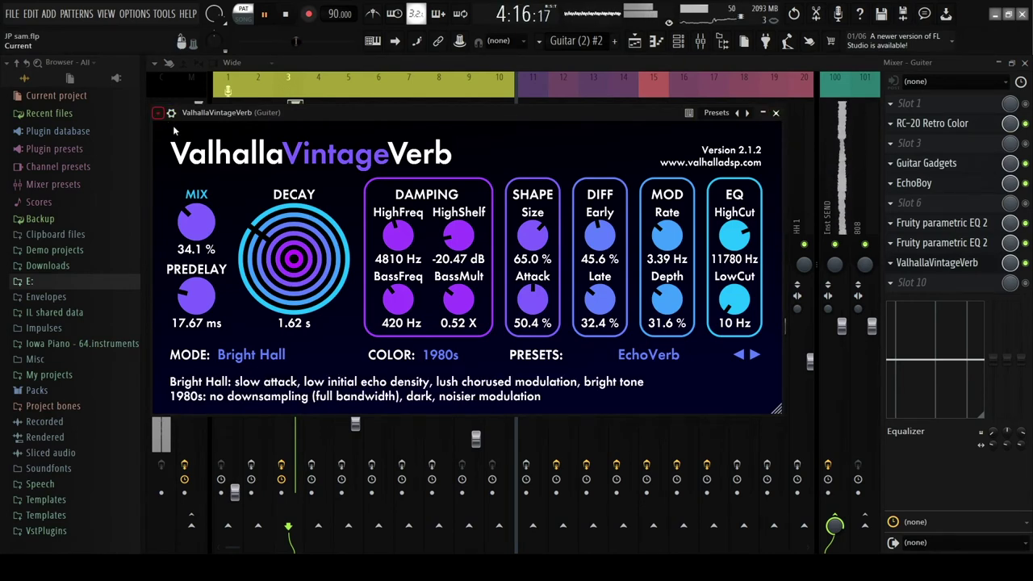
key(Escape)
Step: Play the Guitar (2) pattern through its complete effects chain, and close the mixer
key(space)
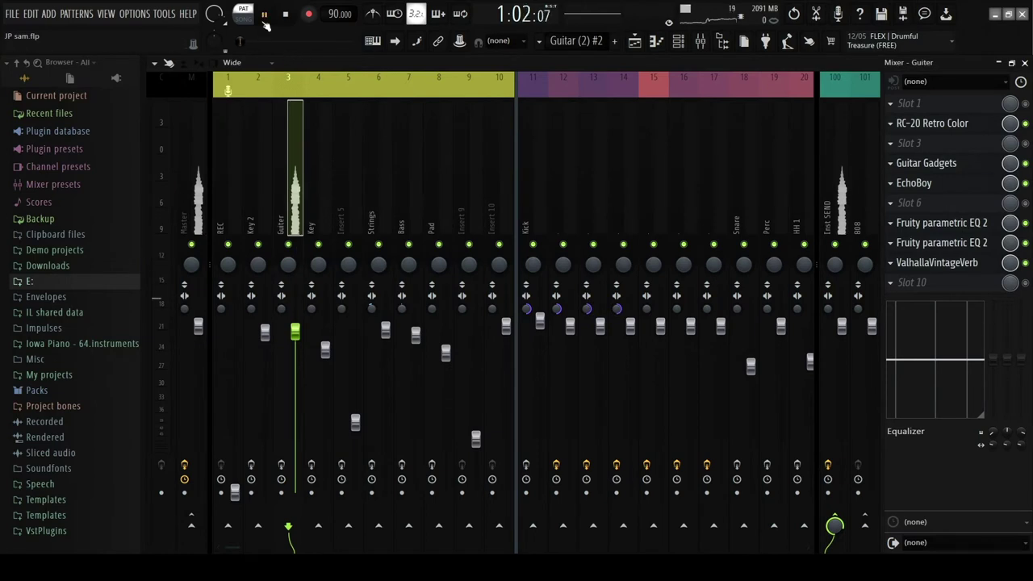
click(282, 466)
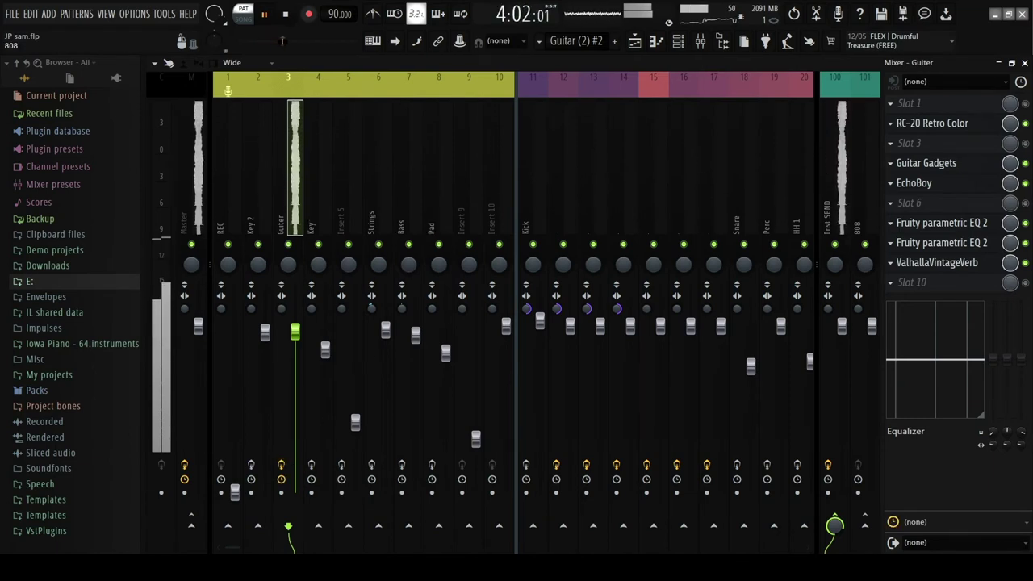
click(1025, 63)
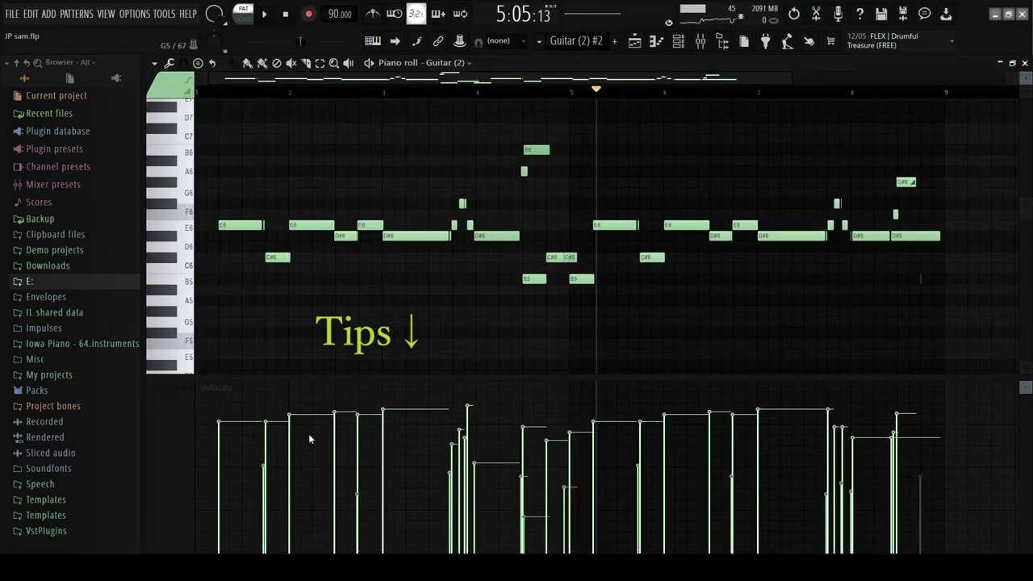
Step: Show the Guitar (2) pattern's channel pitch automation in the piano roll and examine its bends while playing through bar 4
scroll(309, 434, down, 1)
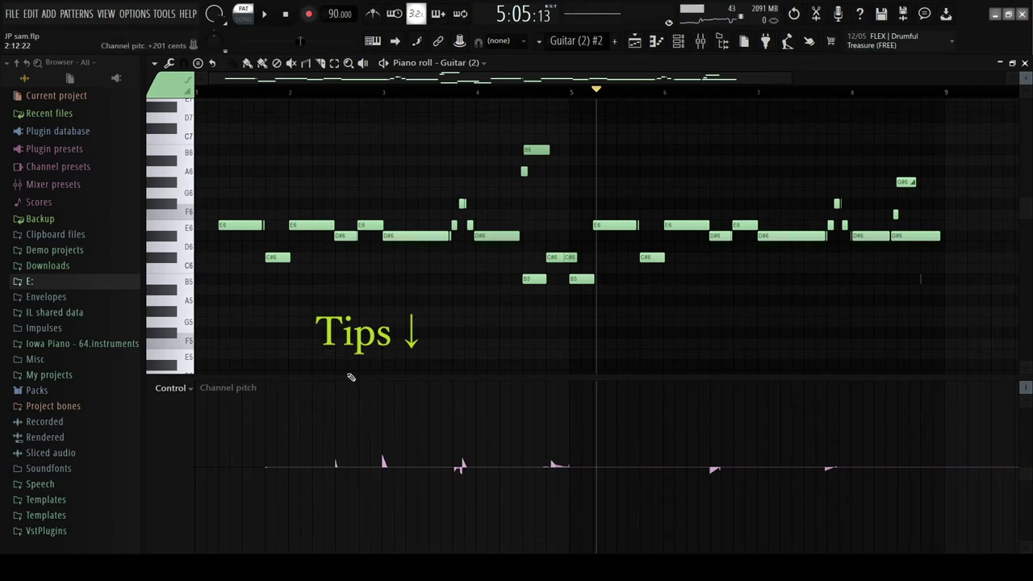
scroll(427, 452, up, 2)
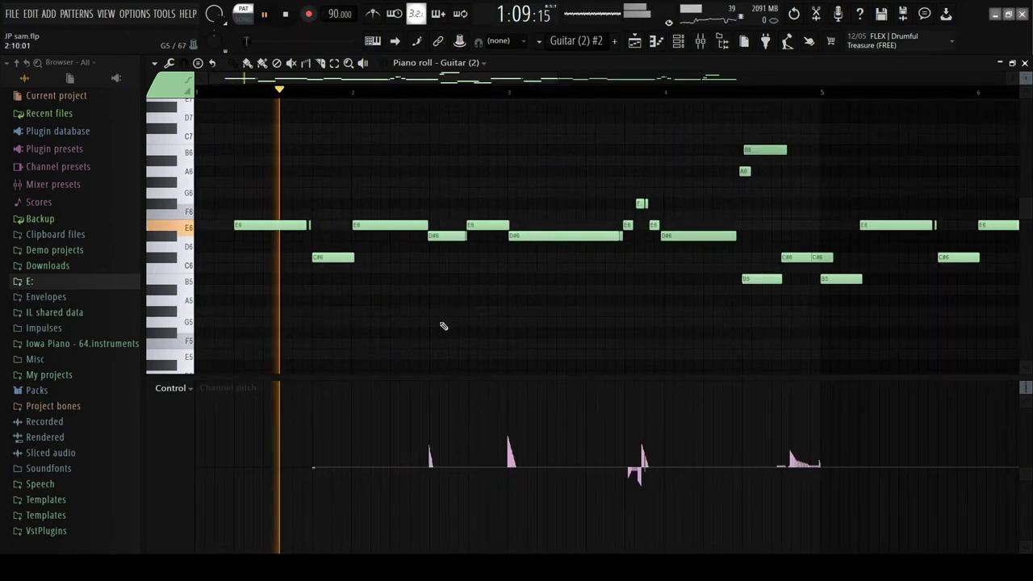
scroll(444, 326, up, 1)
scroll(484, 325, up, 1)
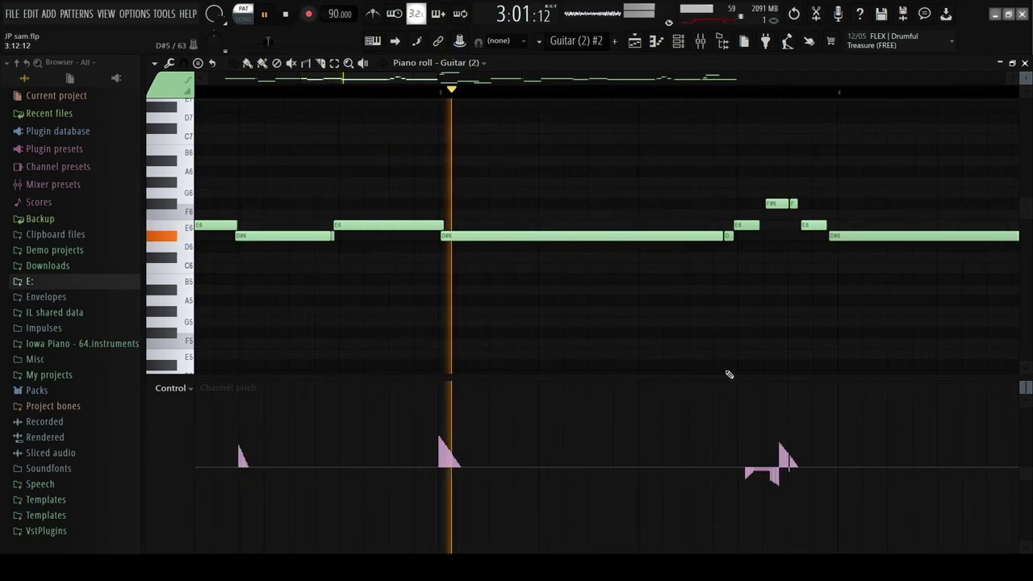
click(266, 16)
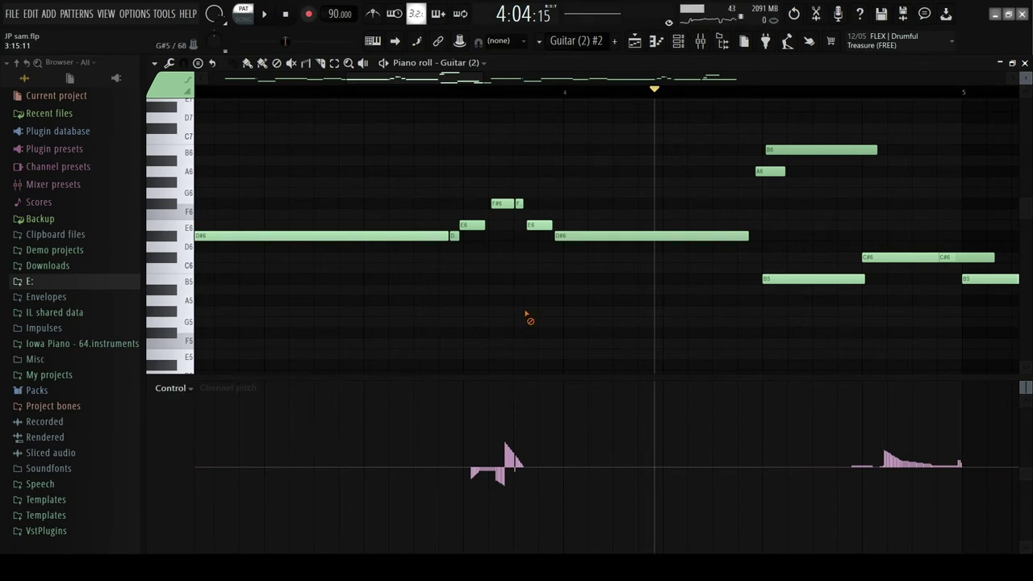
Step: Resume Guitar (2) playback and examine the remaining notes and pitch bends through bar 8, pausing at the end
key(space)
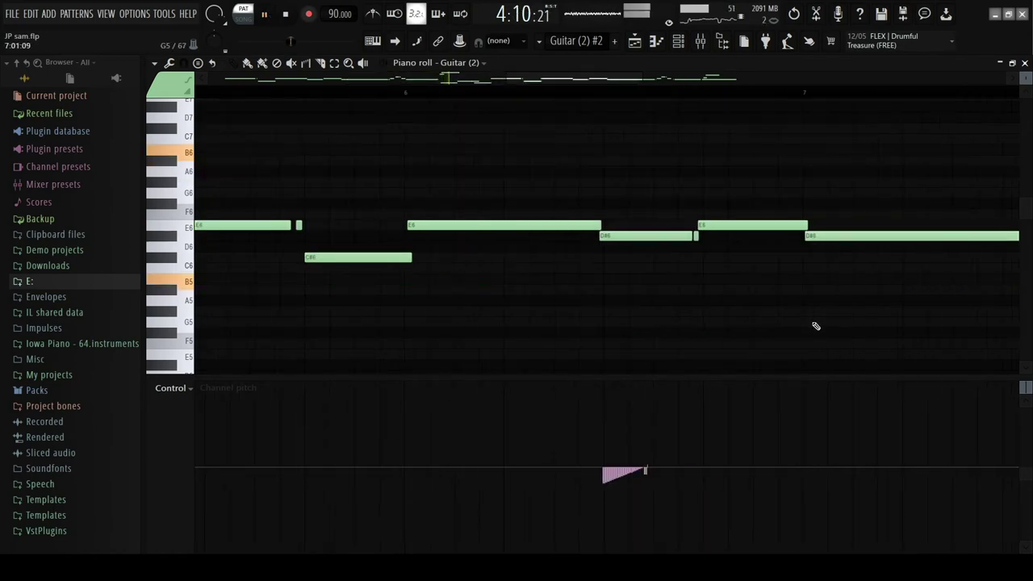
scroll(683, 314, down, 4)
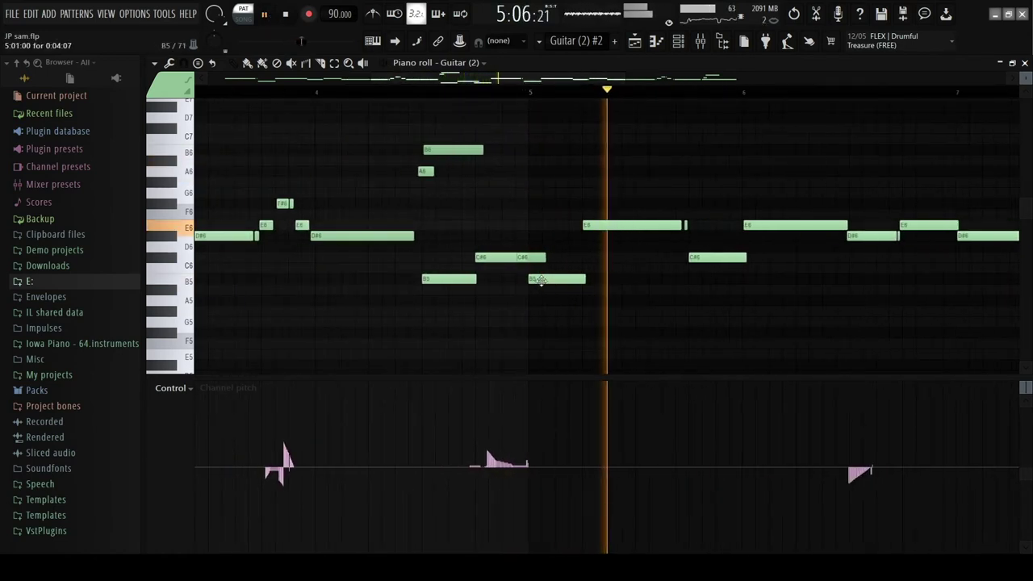
scroll(686, 291, up, 2)
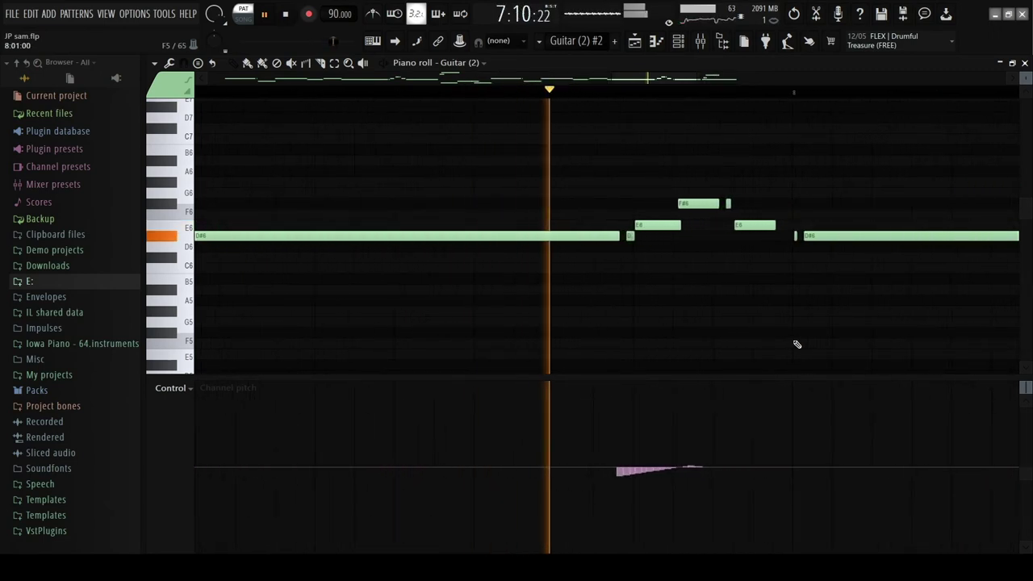
scroll(699, 295, down, 5)
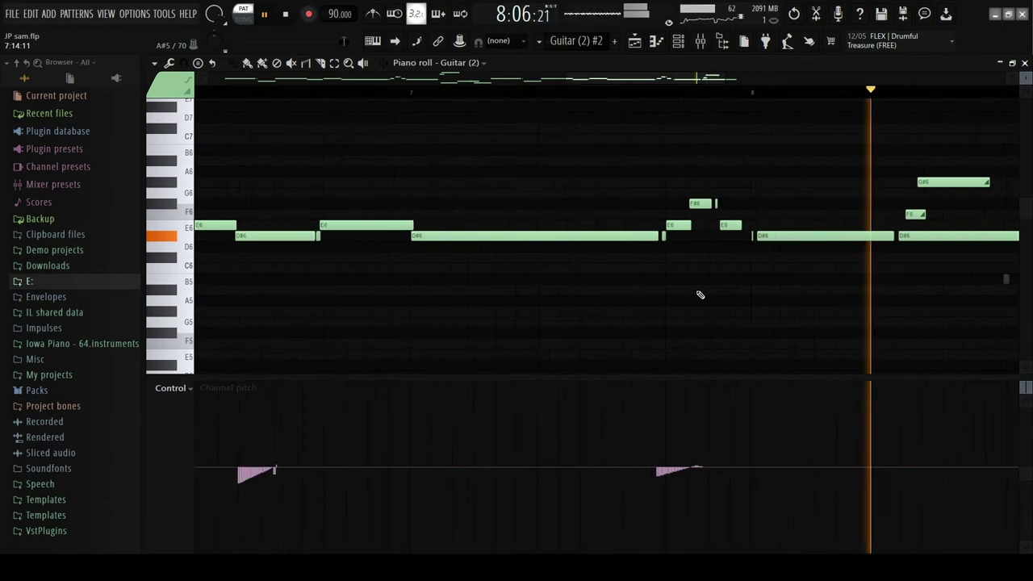
scroll(699, 296, down, 2)
click(264, 14)
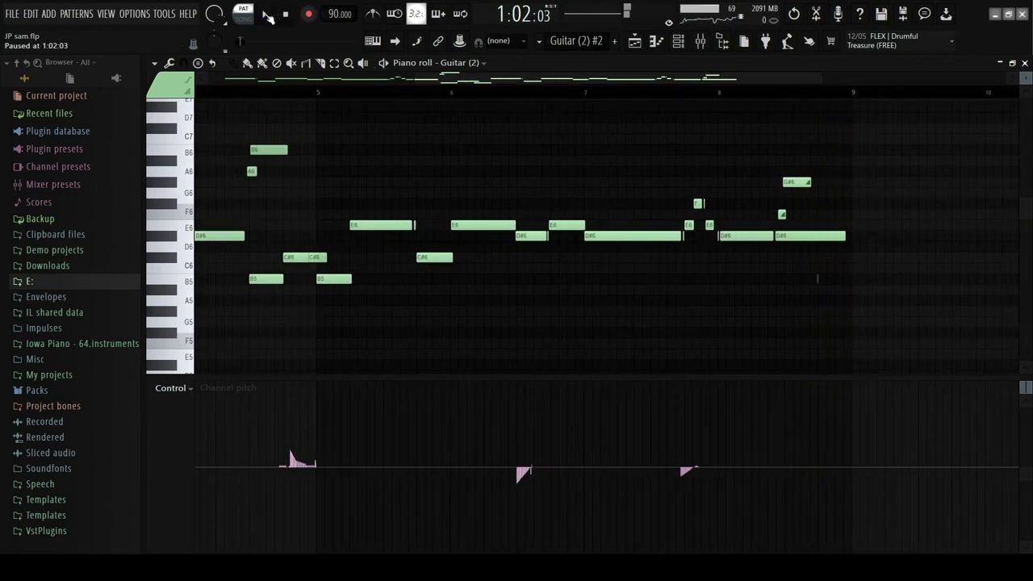
Step: Inspect the Live upright- Bass channel's sample settings from the channel rack, and close both windows
click(656, 42)
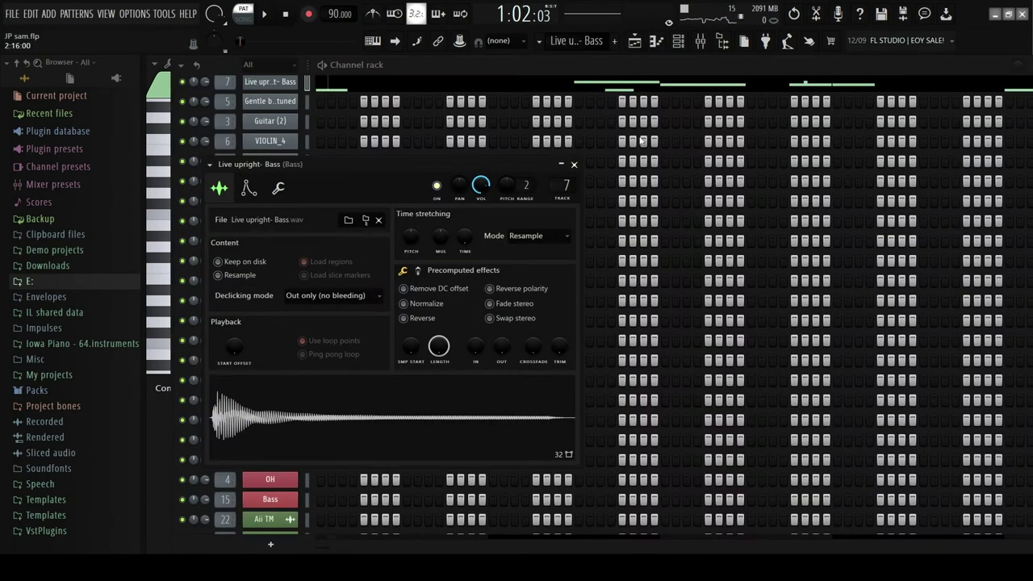
click(575, 166)
click(680, 44)
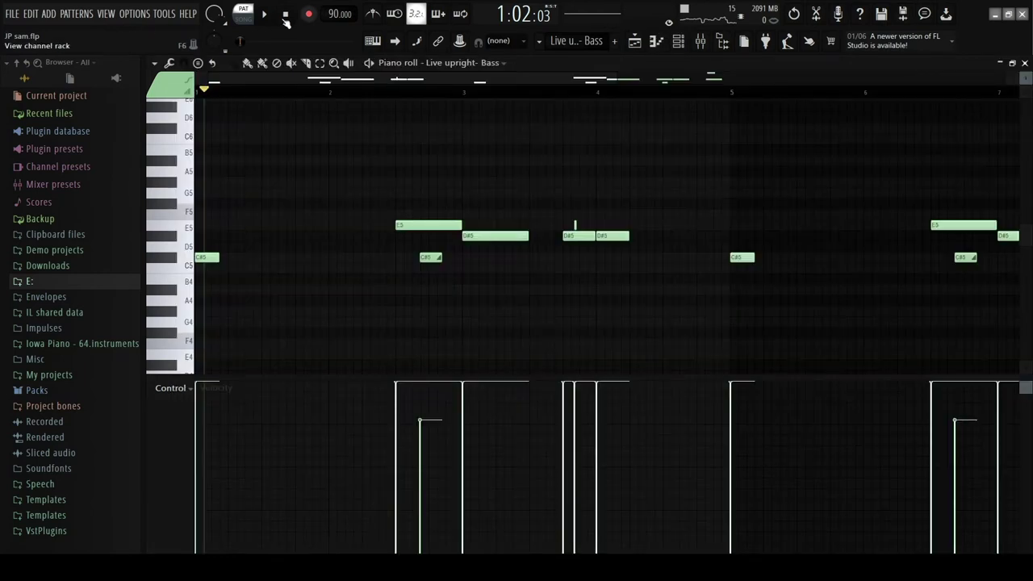
Step: Play the Live upright- Bass pattern from the start and examine its notes and velocities in bars 1 to 4
scroll(350, 194, up, 2)
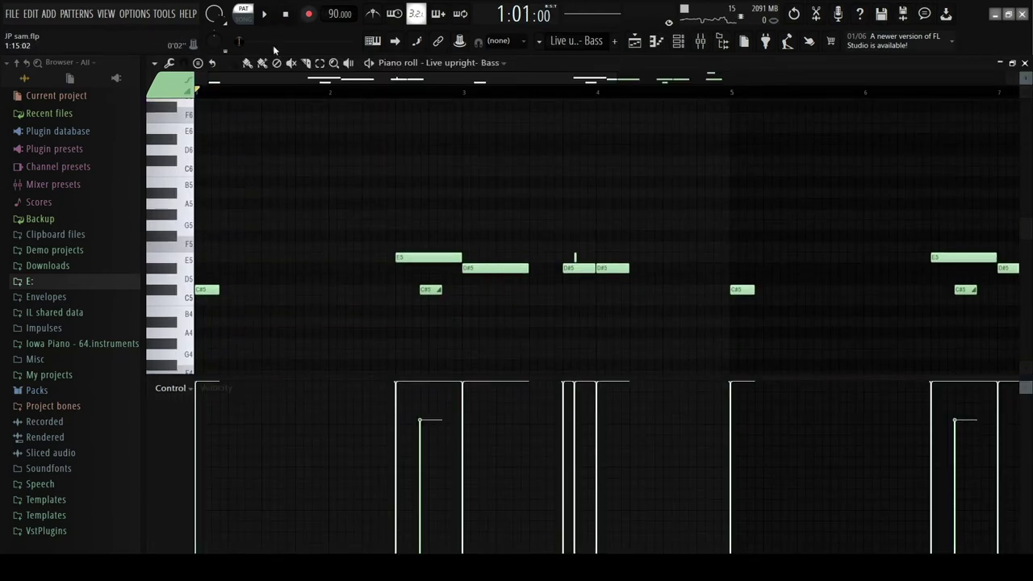
click(264, 14)
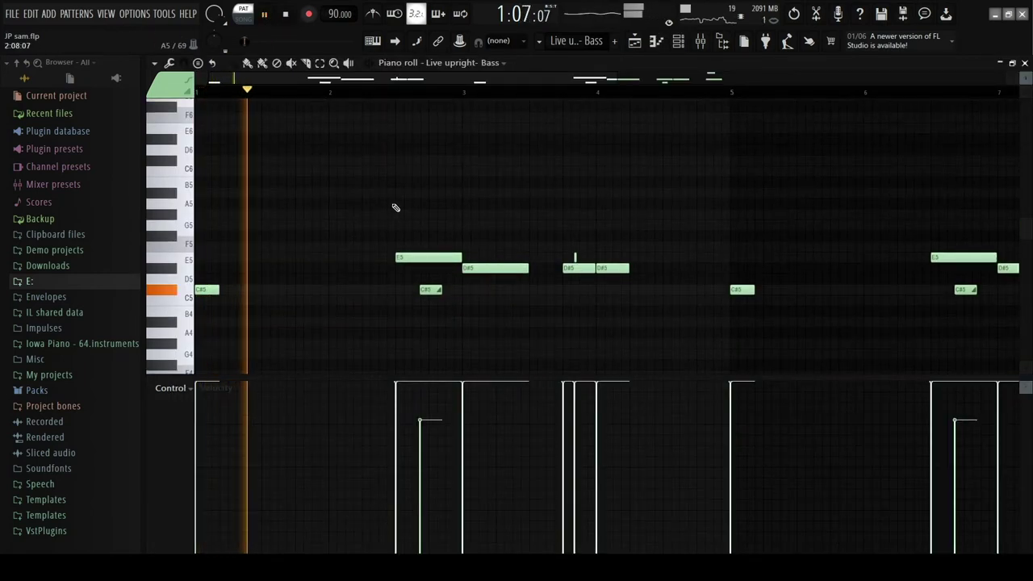
scroll(408, 221, down, 1)
scroll(407, 221, down, 2)
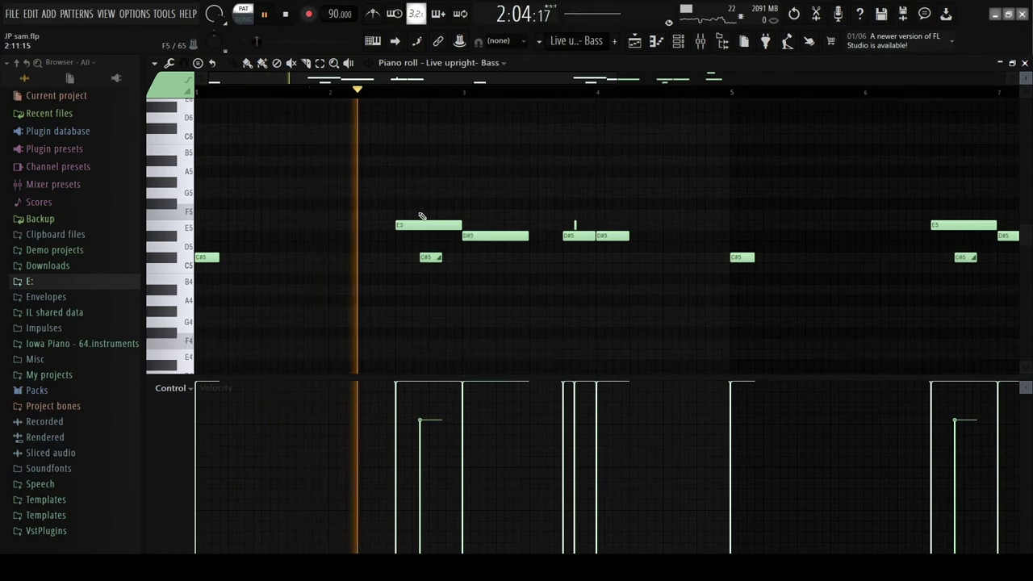
scroll(443, 218, up, 2)
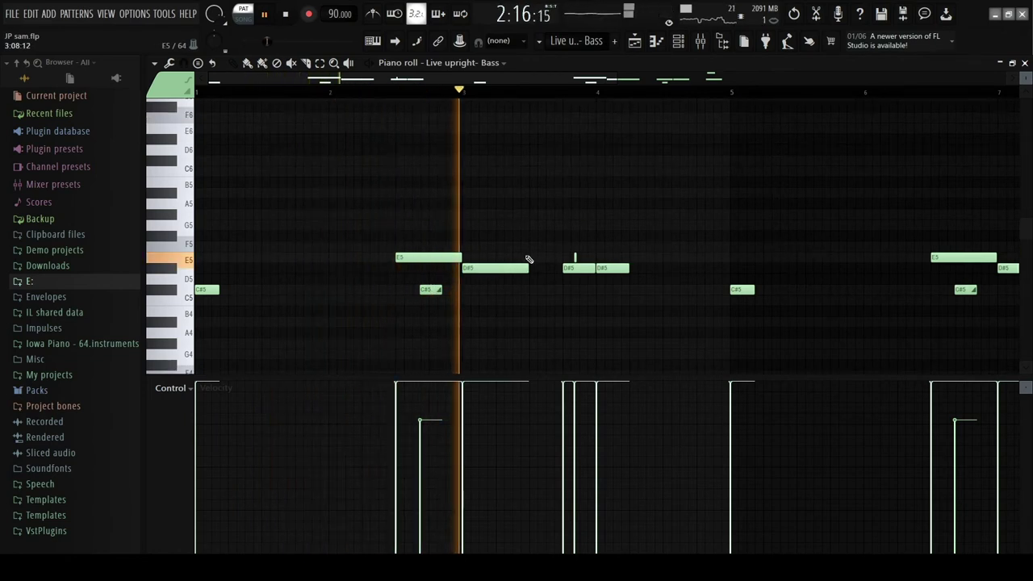
scroll(579, 256, up, 3)
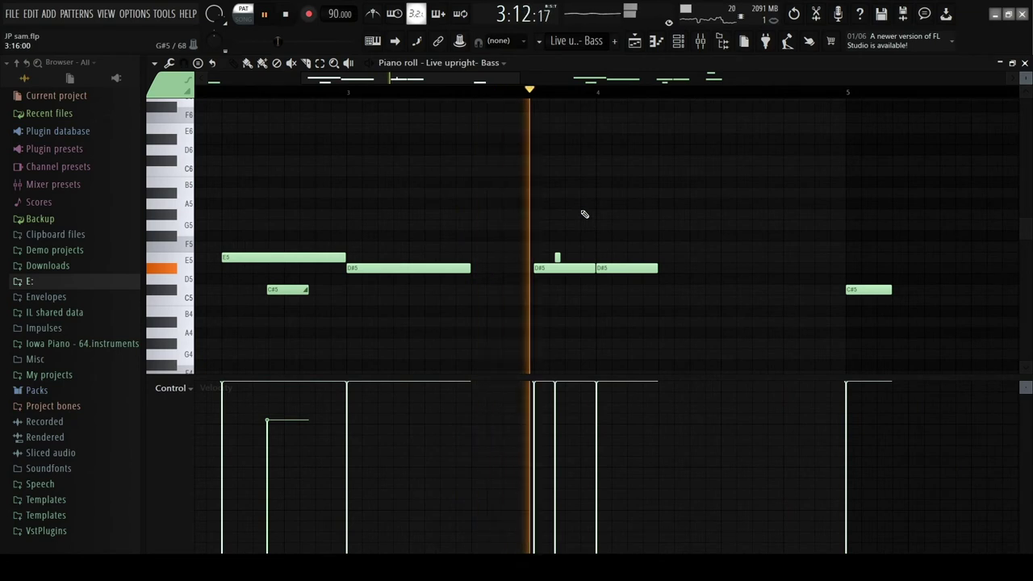
scroll(584, 214, down, 3)
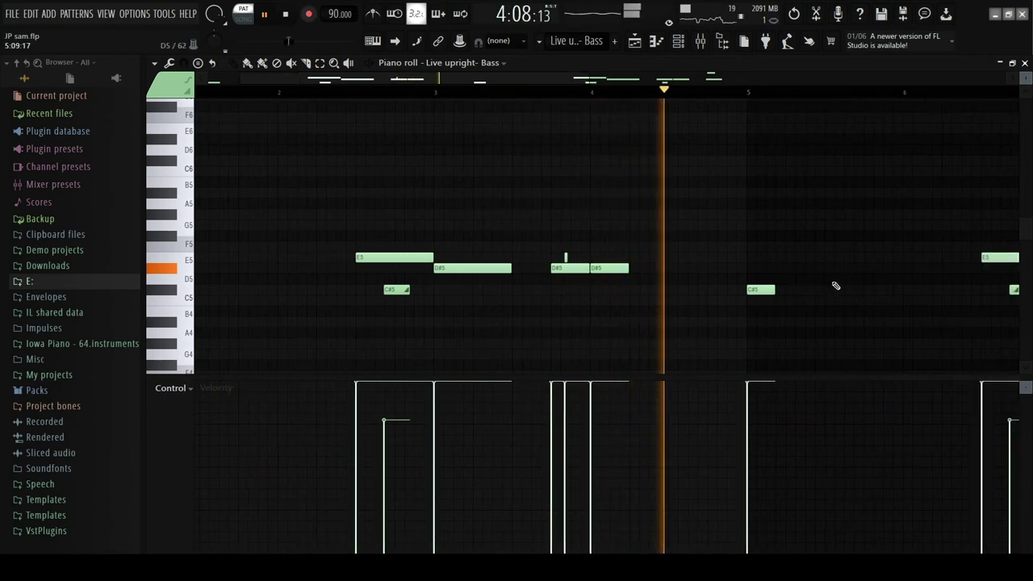
Step: Follow the Live upright- Bass playback through bars 5 to 8, examining the overlapping slide notes and velocities
scroll(835, 285, right, 2)
scroll(847, 297, right, 3)
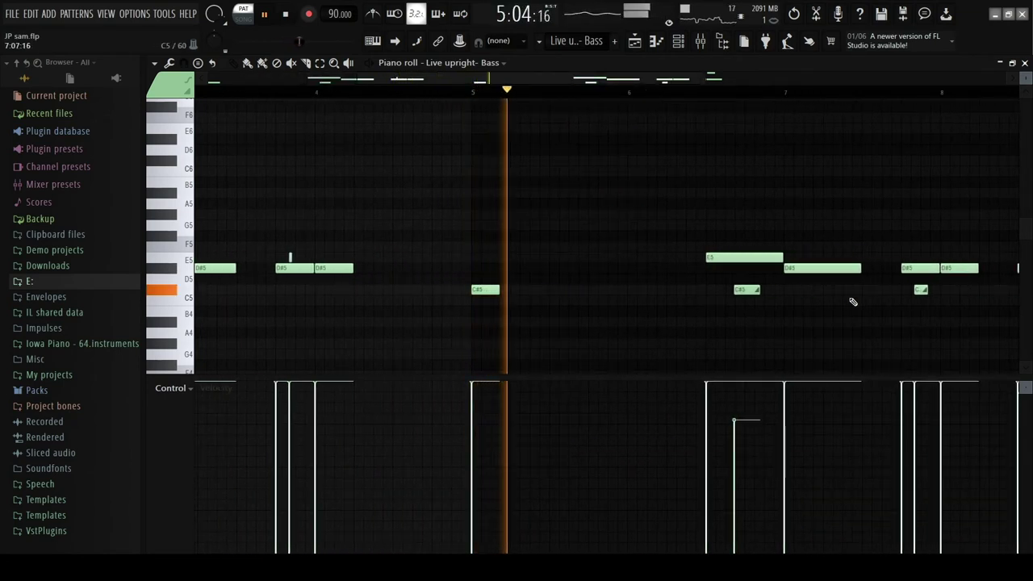
scroll(796, 288, right, 3)
scroll(637, 303, up, 2)
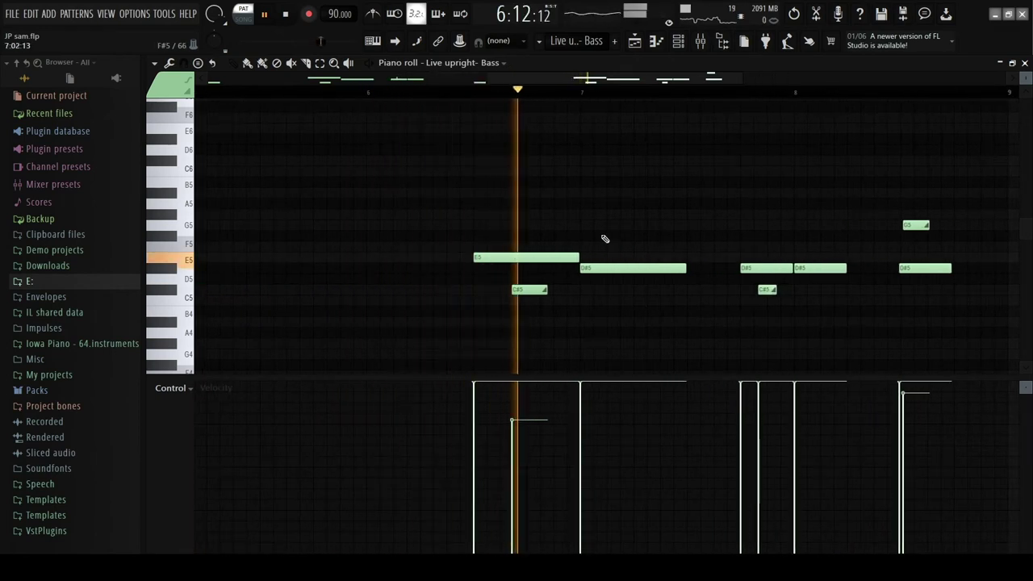
scroll(602, 240, down, 1)
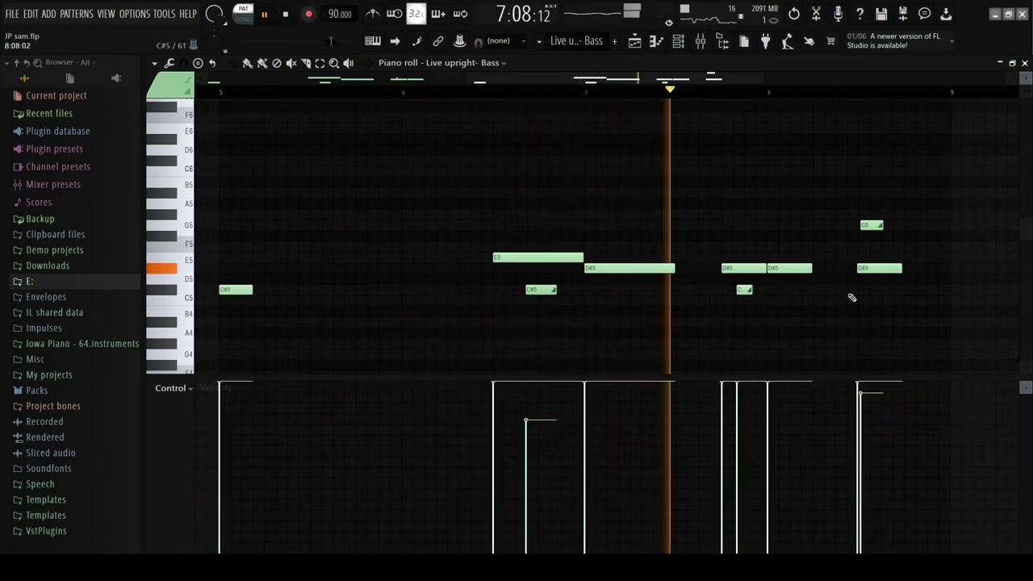
scroll(851, 298, right, 2)
scroll(830, 299, up, 2)
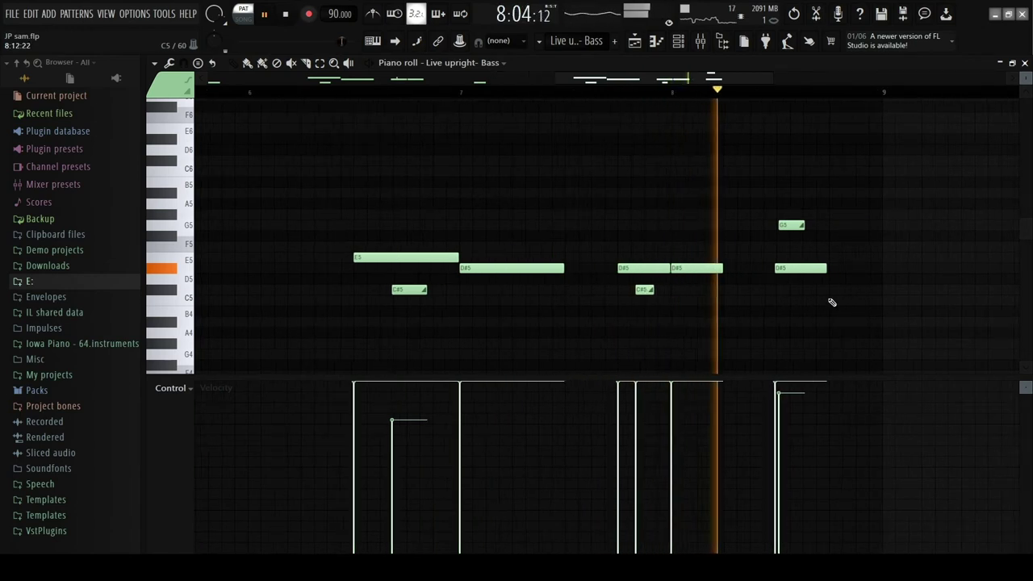
scroll(812, 255, down, 3)
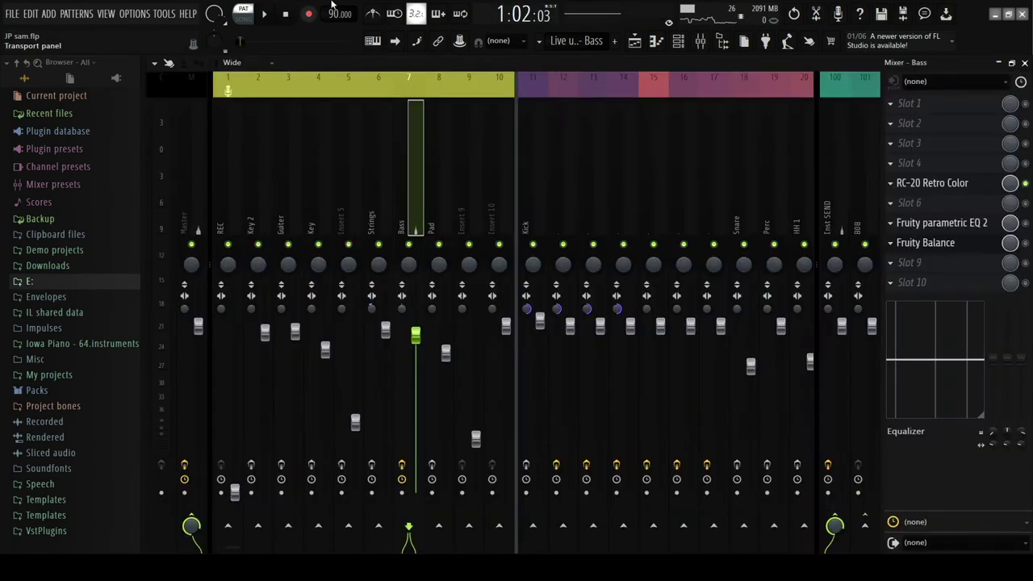
Step: Play the bass pattern while reviewing RC-20 Retro Color's wobble and distort modules on the Bass mixer track
click(264, 15)
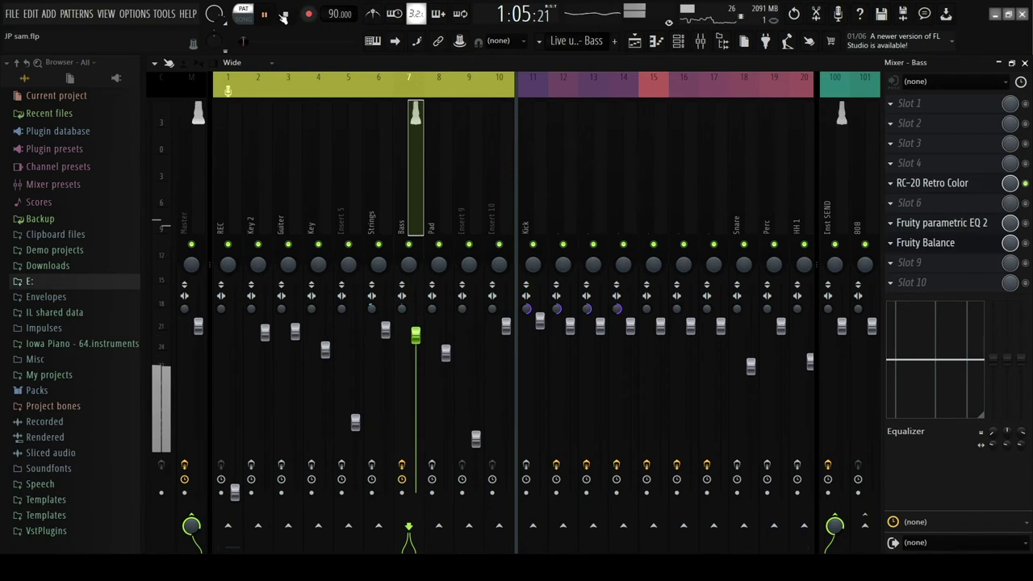
click(965, 184)
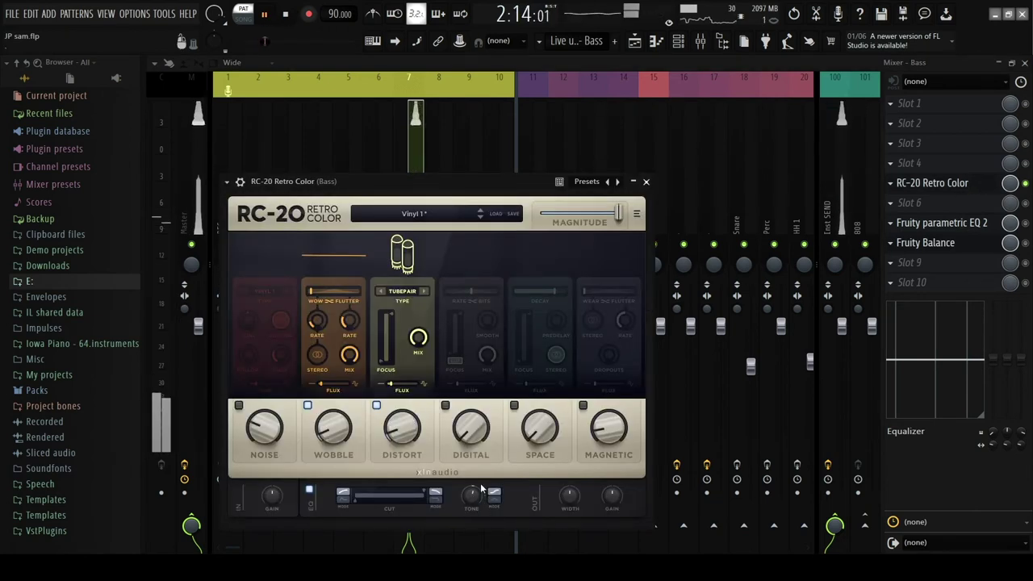
click(634, 181)
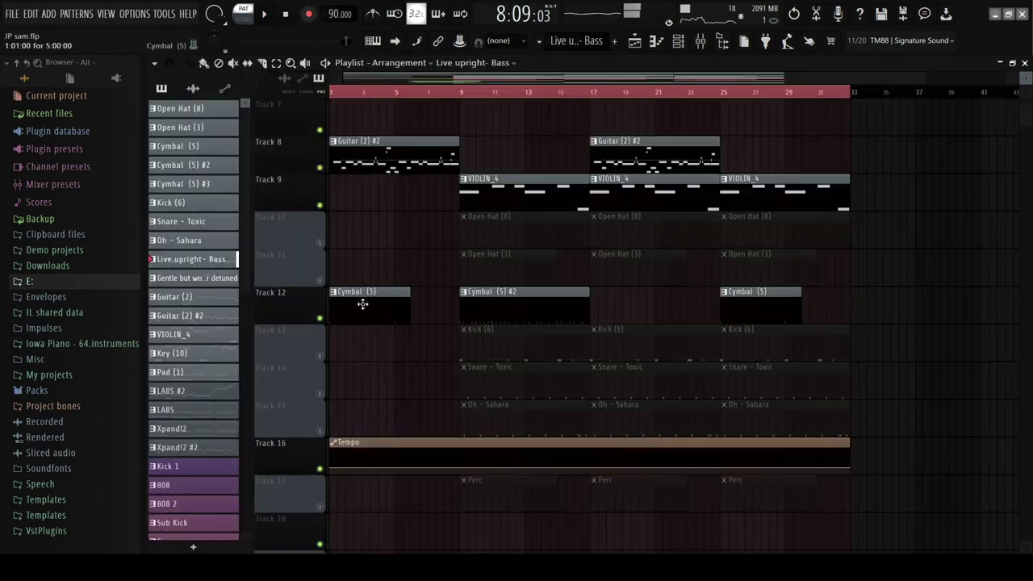
Step: Open the Cymbal (5) pattern in the piano roll and play its C5 hits at bars 1 and 5
double_click(365, 294)
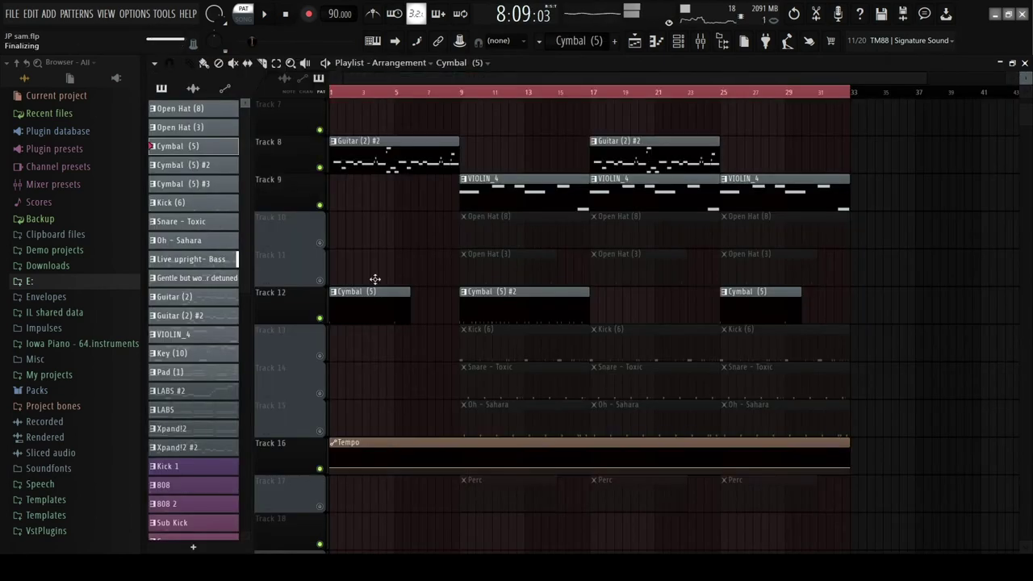
drag(579, 78, 402, 78)
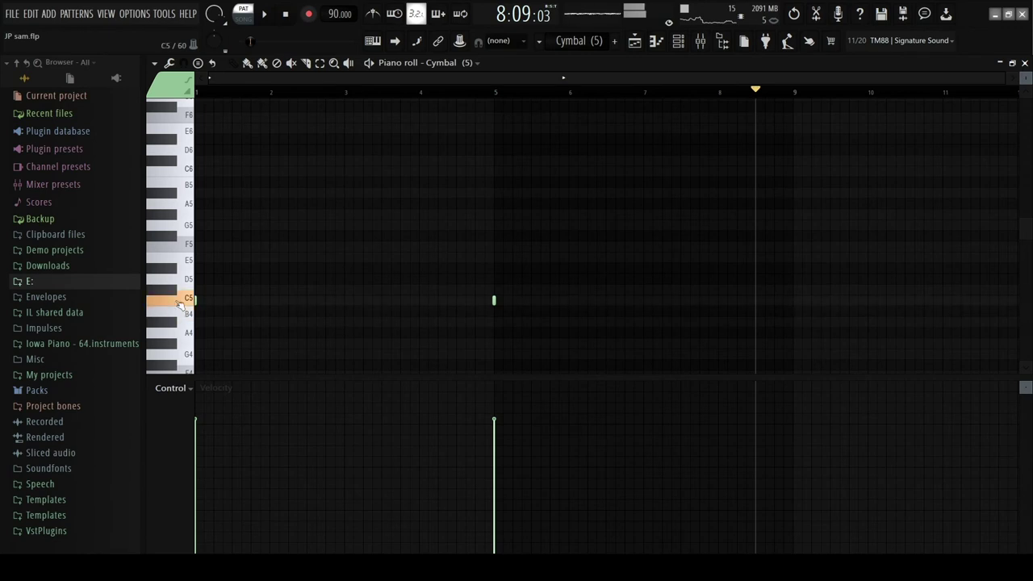
click(266, 15)
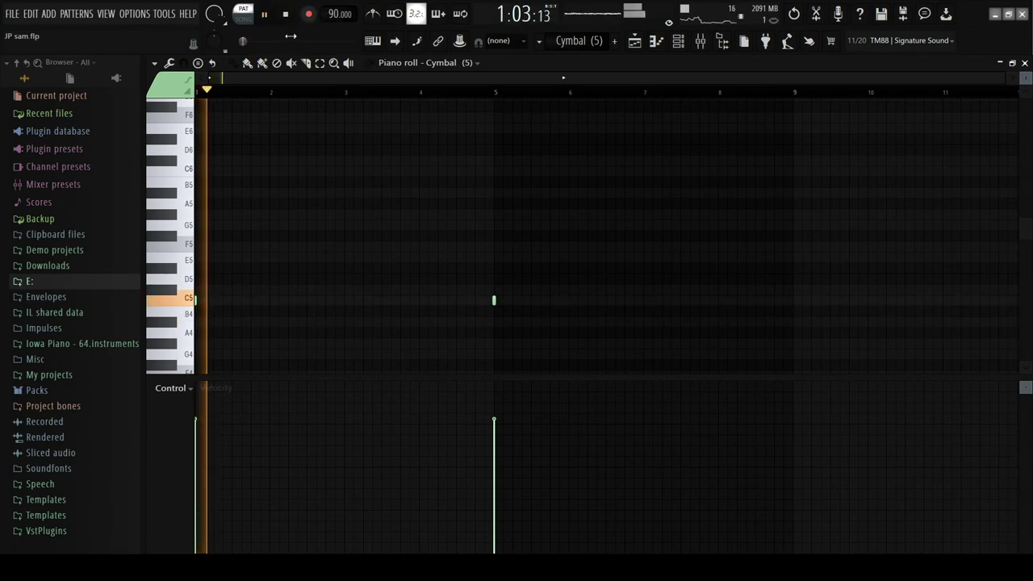
click(494, 93)
click(265, 15)
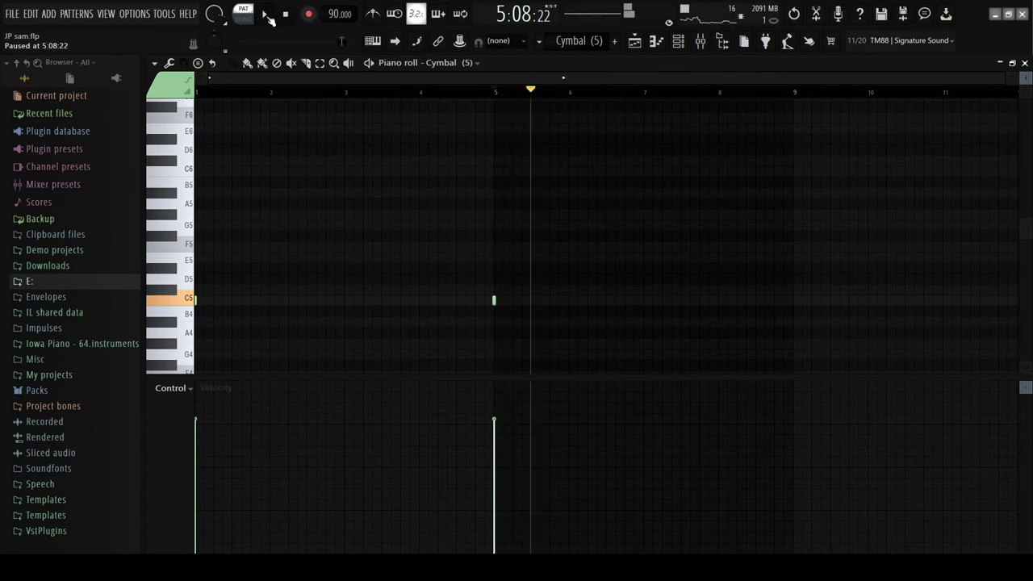
Step: Bring up the OH pattern in the piano roll and play it, examining its notes and velocities in bars 1 to 4
key(Up)
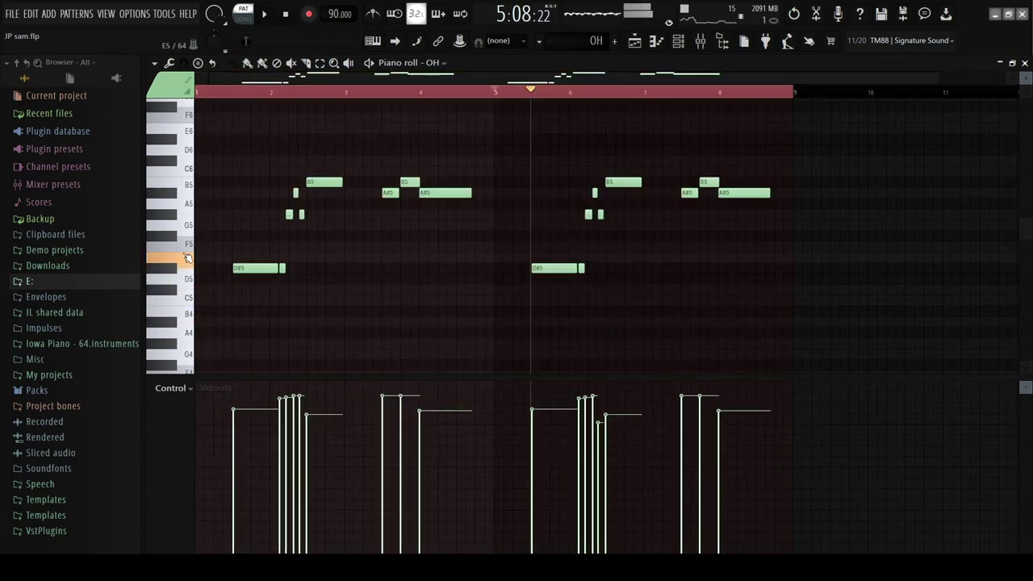
key(F6)
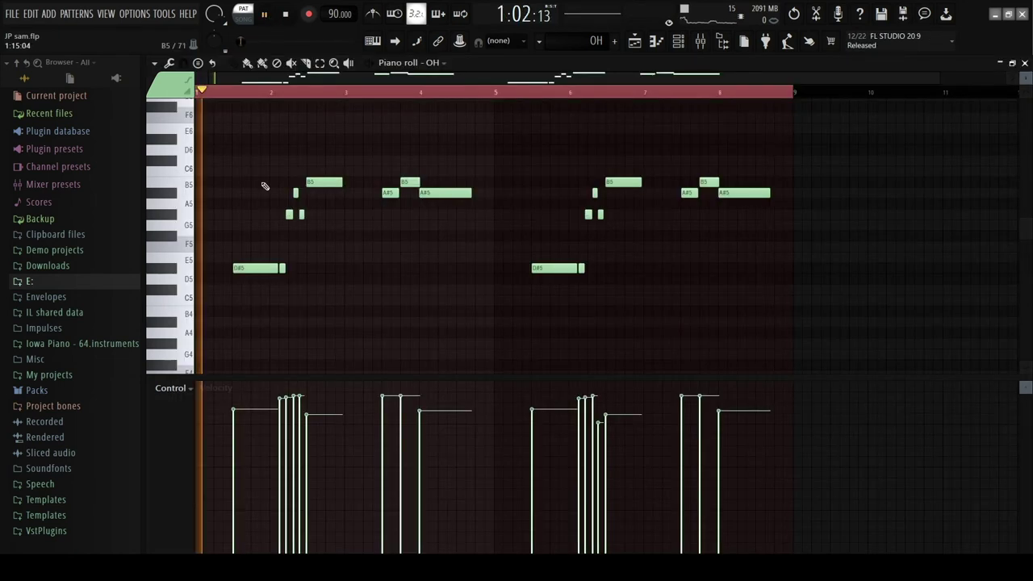
scroll(253, 215, up, 5)
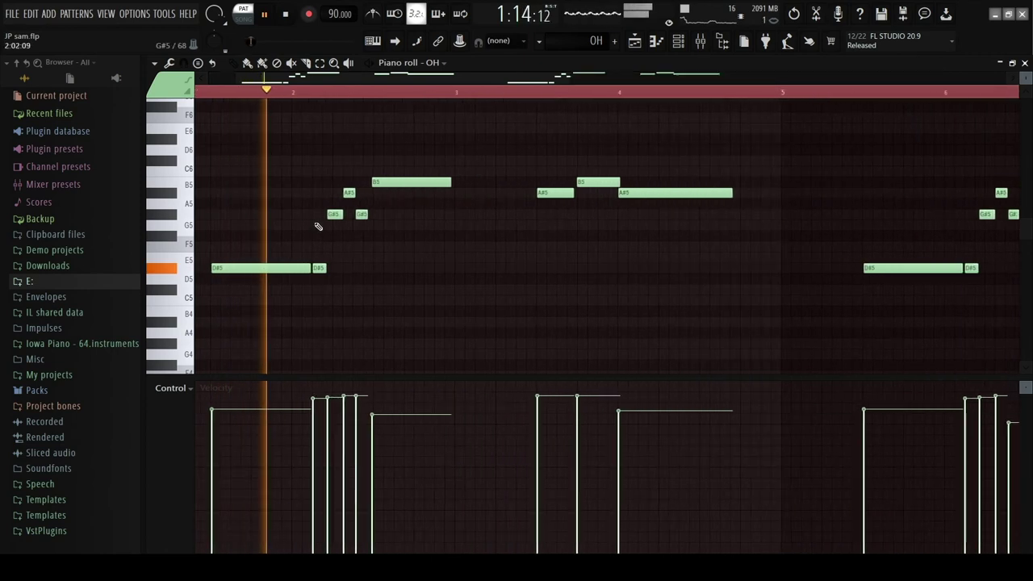
scroll(588, 224, down, 3)
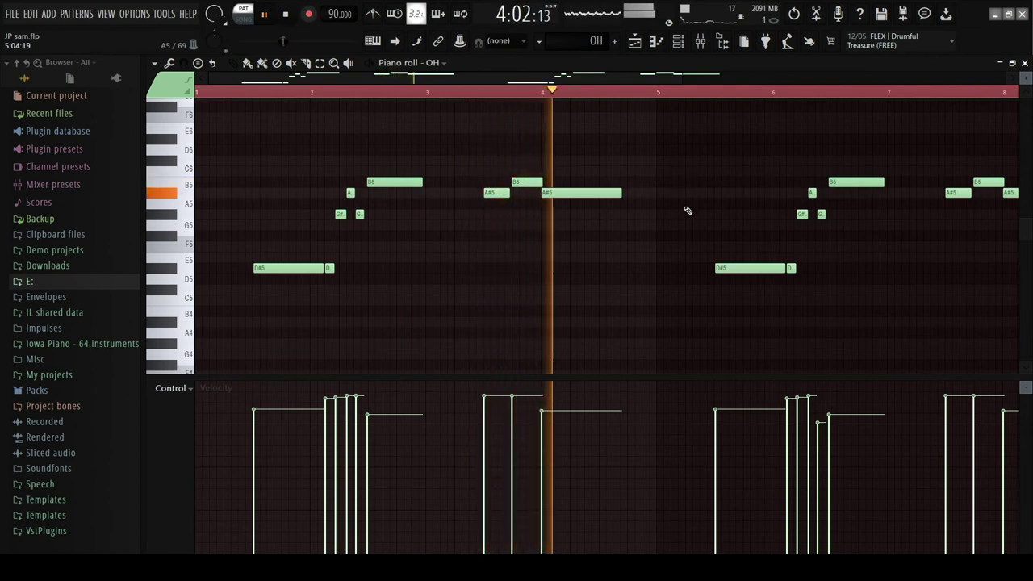
scroll(687, 212, down, 1)
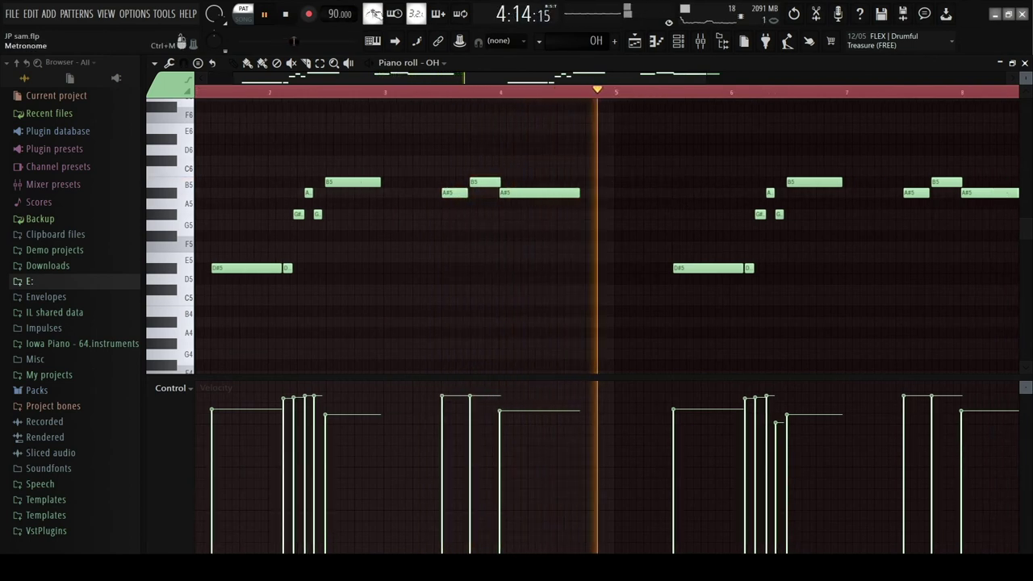
Step: Follow the OH pattern's playback through bars 5 to 8, examining the repeated melody notes and velocities
scroll(701, 193, down, 3)
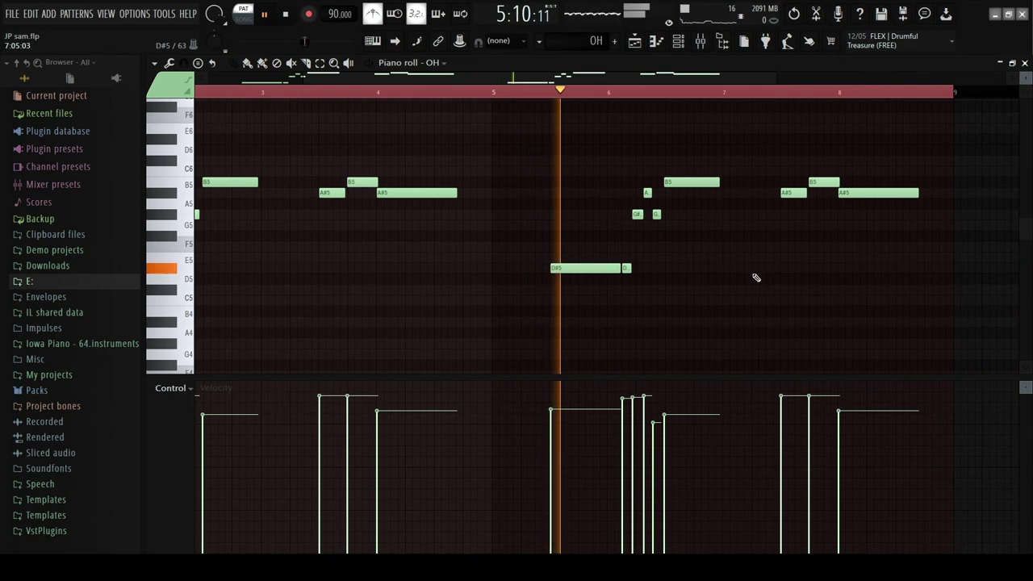
scroll(754, 277, up, 2)
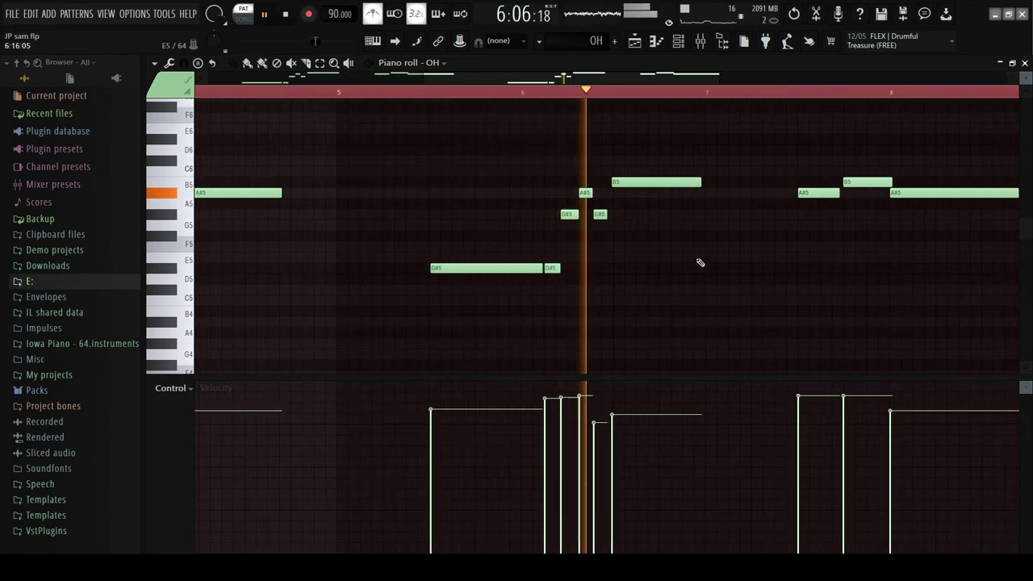
scroll(705, 262, down, 1)
scroll(711, 259, down, 4)
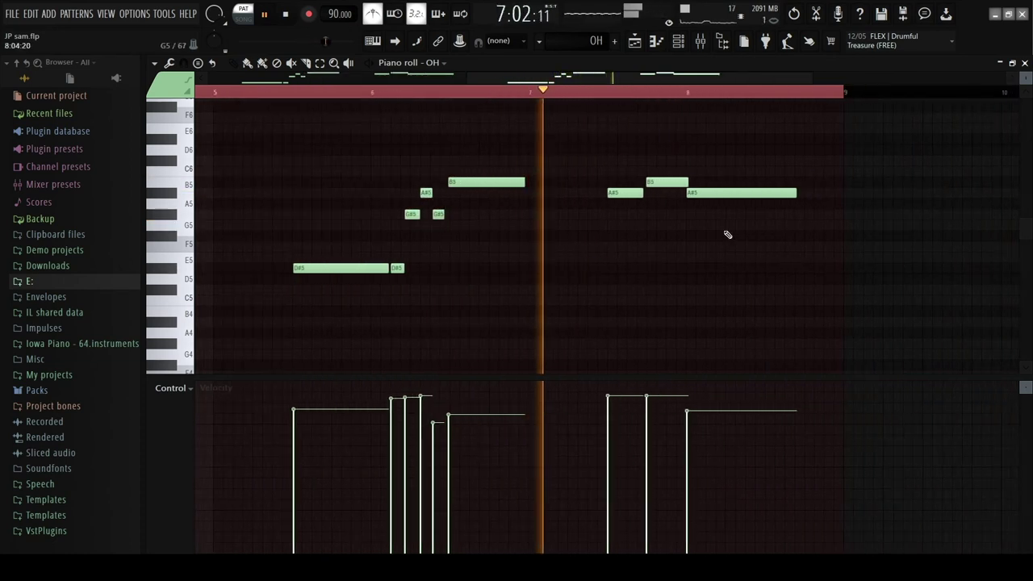
scroll(779, 252, down, 4)
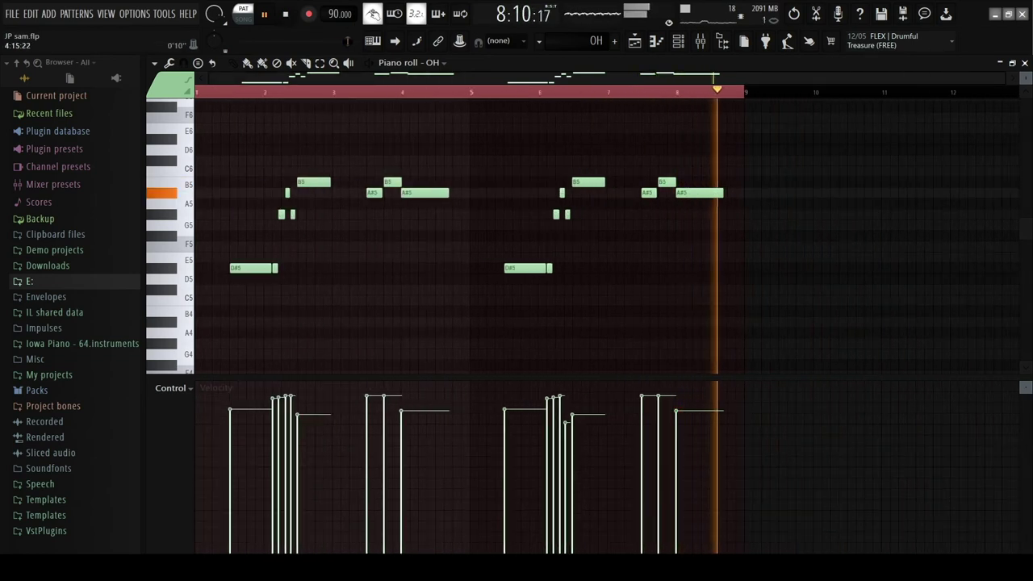
Step: Play the OH pattern while reviewing Cassette on the Key mixer track, and switch on and inspect Fruity Flangus
key(space)
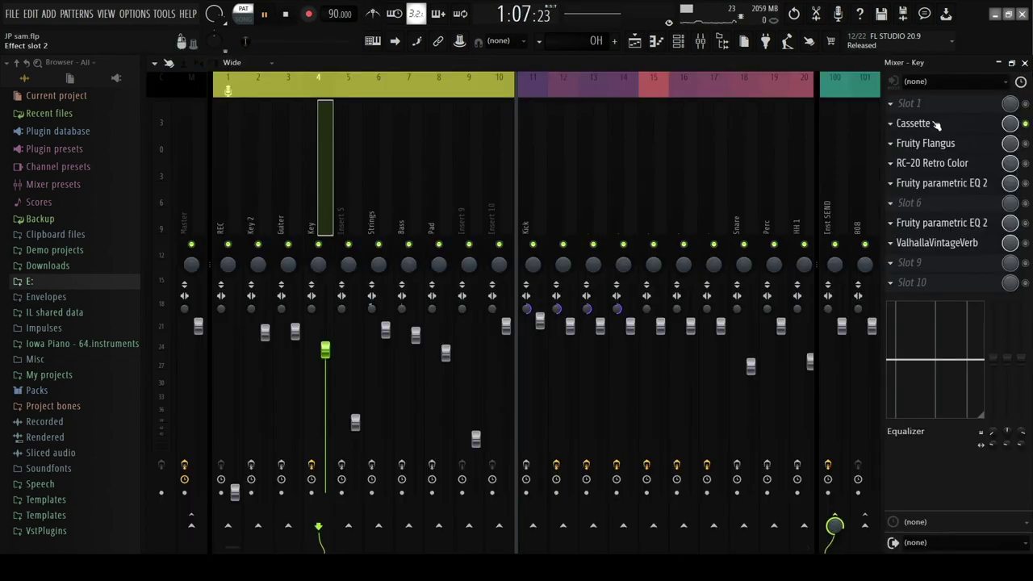
click(928, 123)
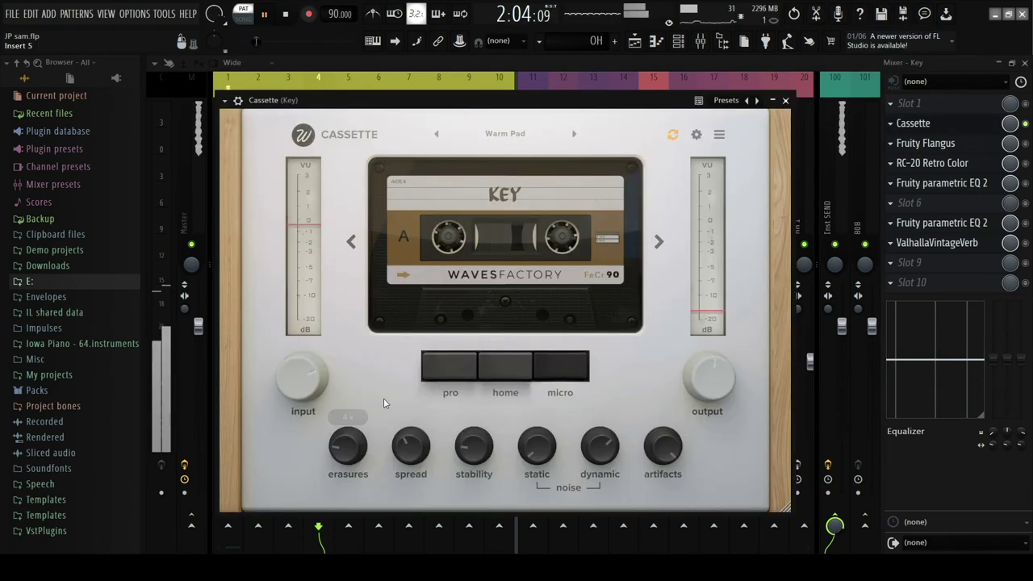
click(785, 100)
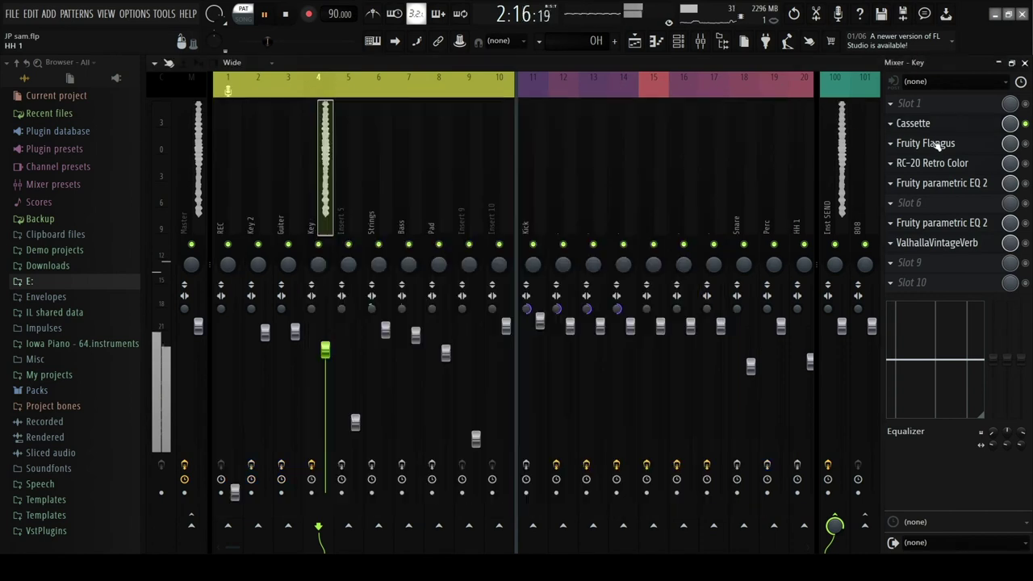
click(1025, 143)
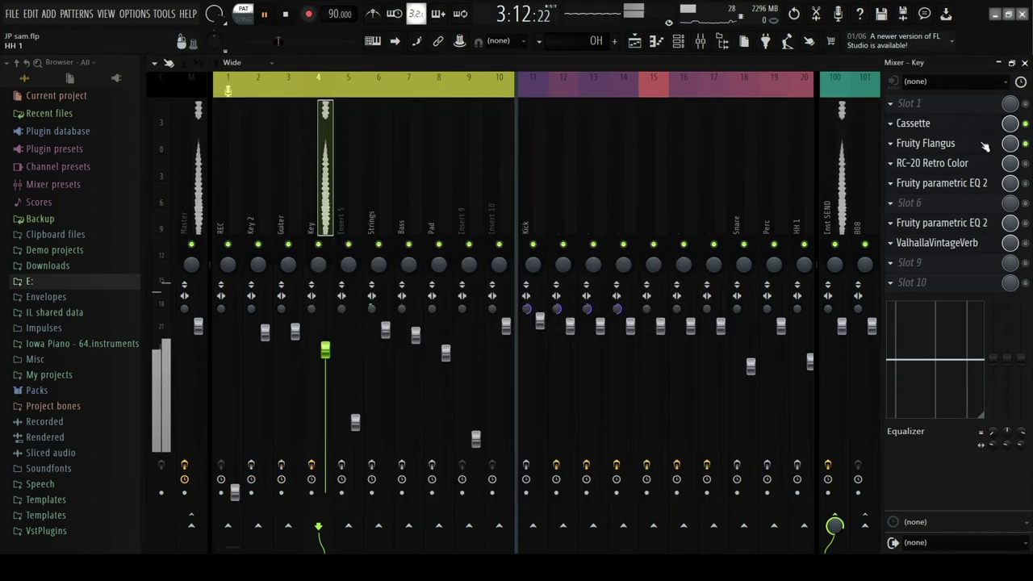
click(978, 149)
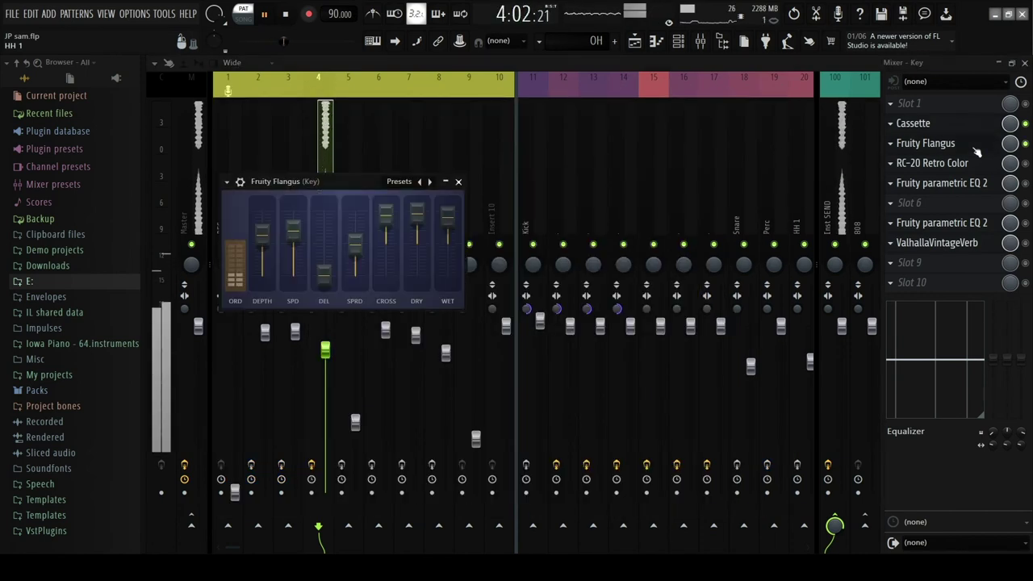
click(459, 183)
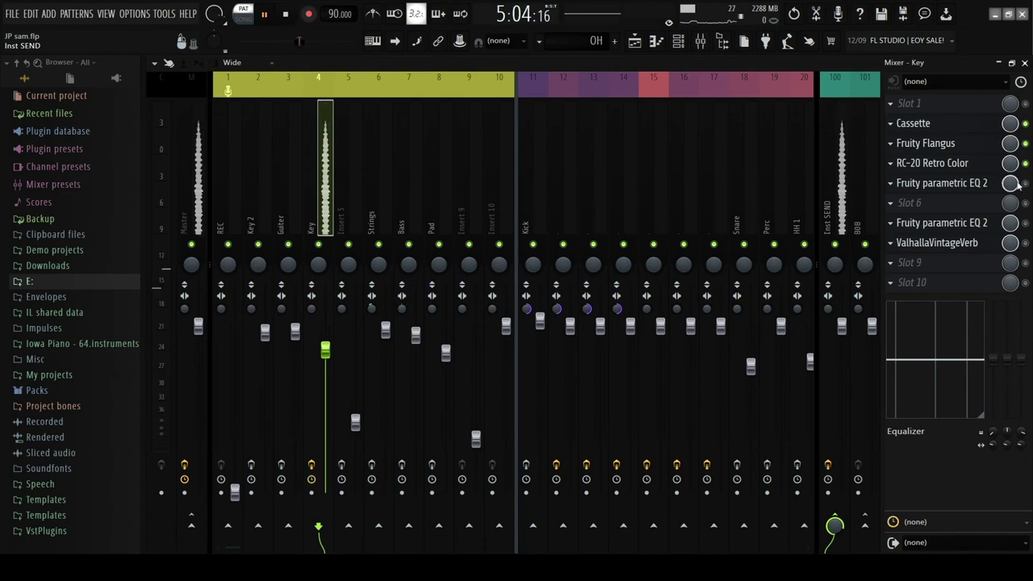
Step: Switch on and review Fruity parametric EQ 2 and ValhallaVintageVerb on the Key track, comparing the sound with the track's effects bypassed
click(975, 183)
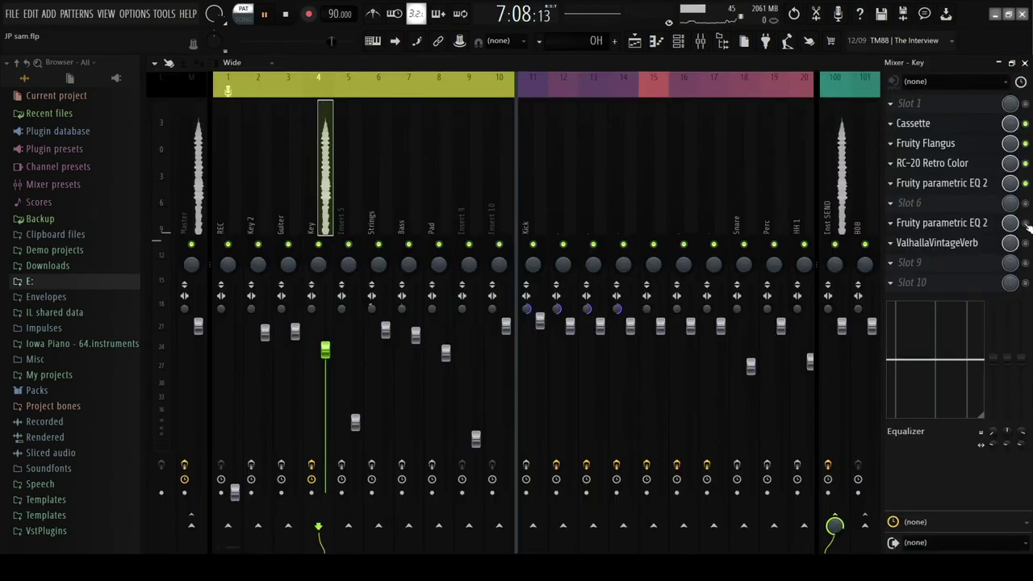
click(968, 243)
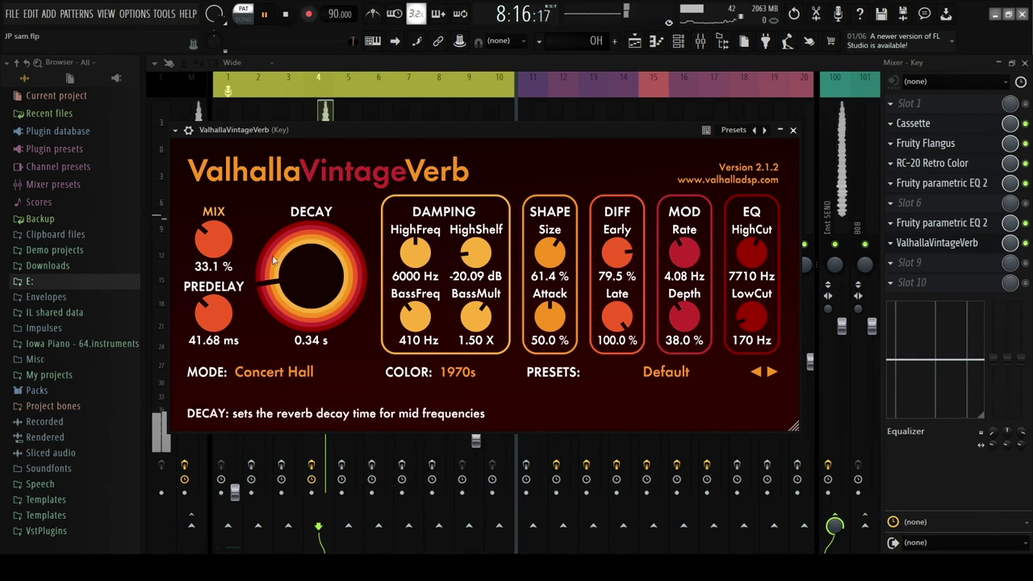
click(795, 130)
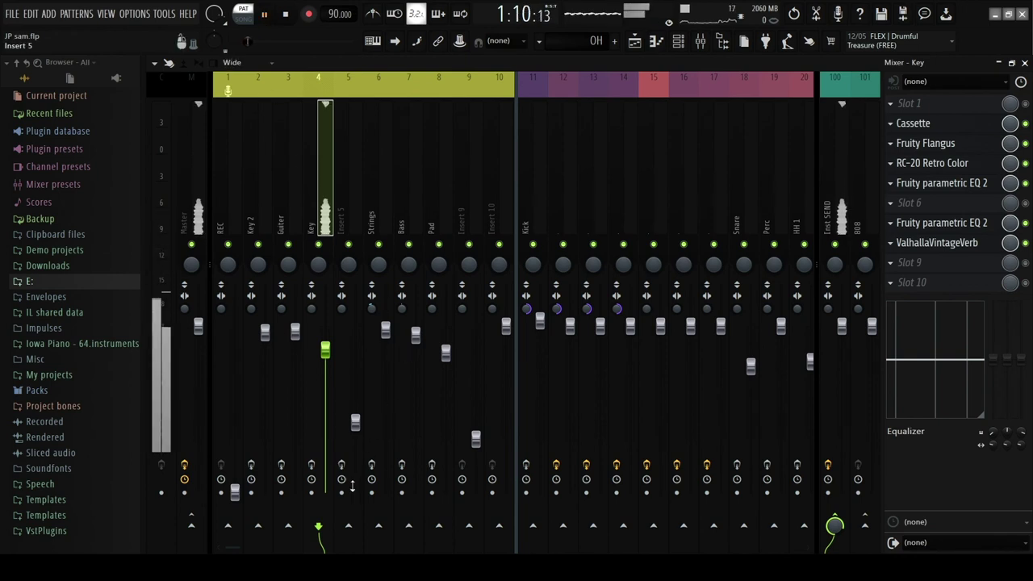
click(311, 465)
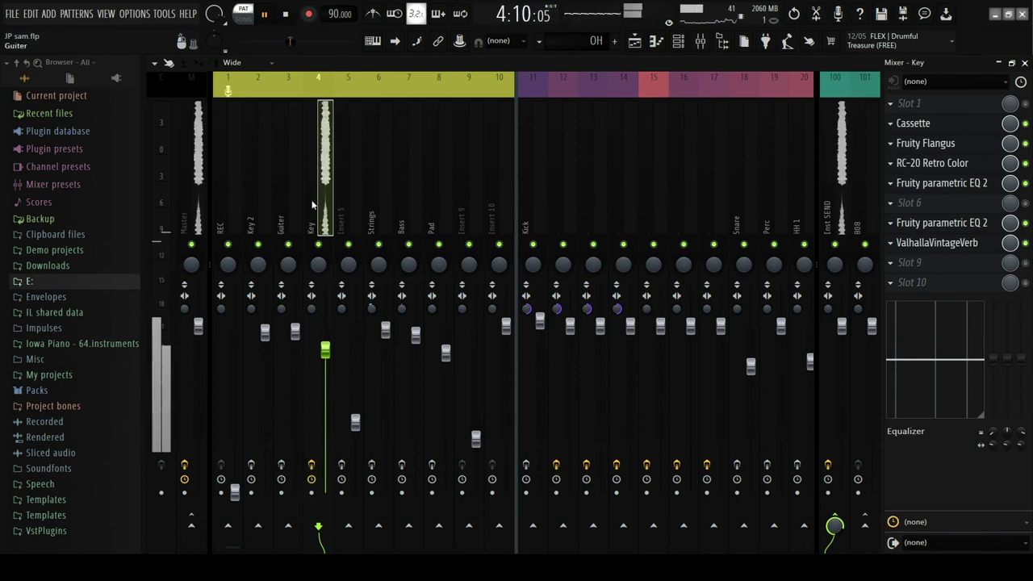
Step: Stop playback, then switch on and open RC-20 Retro Color on the Master mixer track to review its noise module
click(192, 161)
key(space)
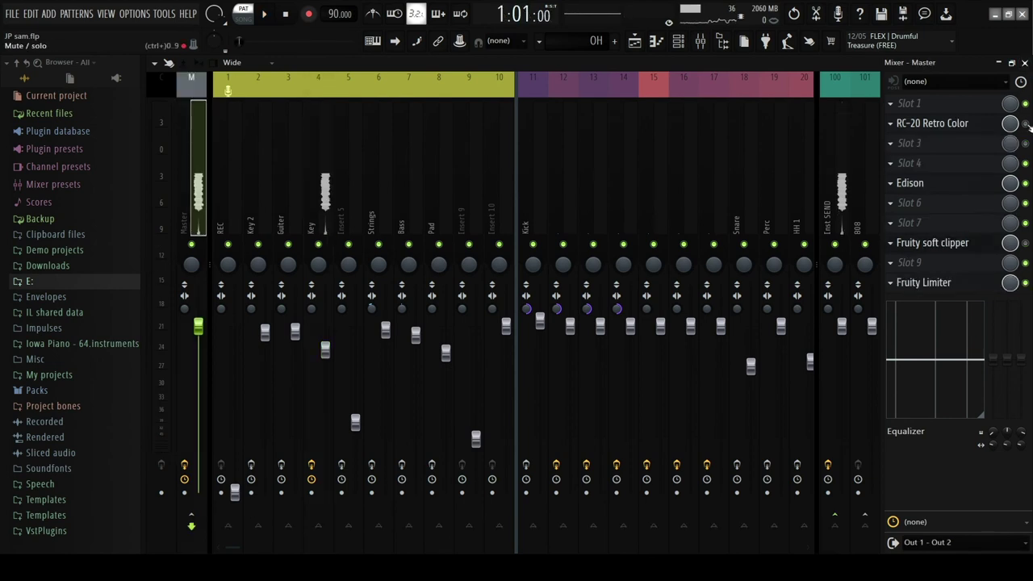
click(952, 128)
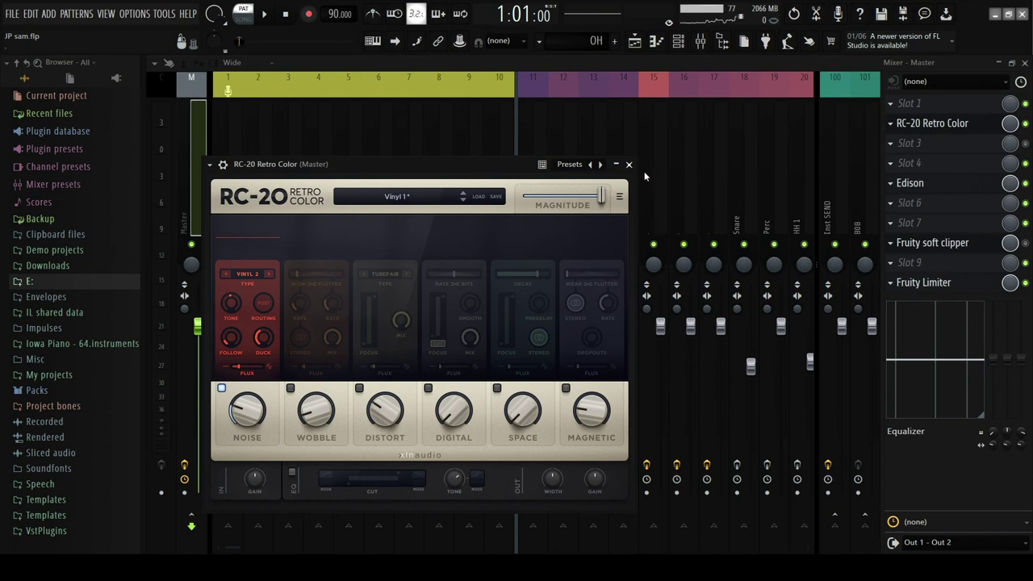
Step: Play the full arrangement in song mode from the playlist, following the pad, bass, guitar, violin, cymbal and OH clips
key(F5)
key(space)
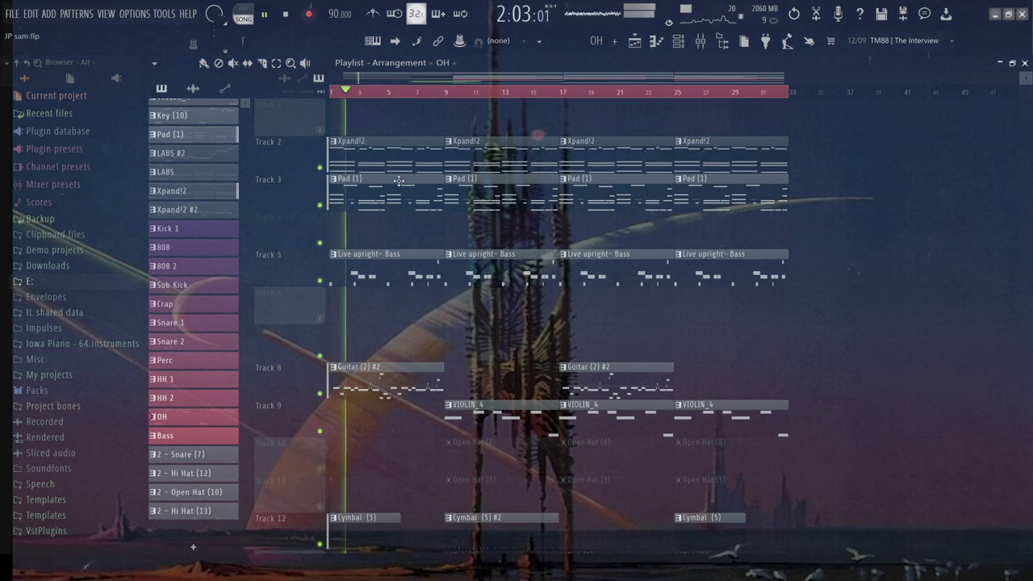
scroll(398, 181, down, 1)
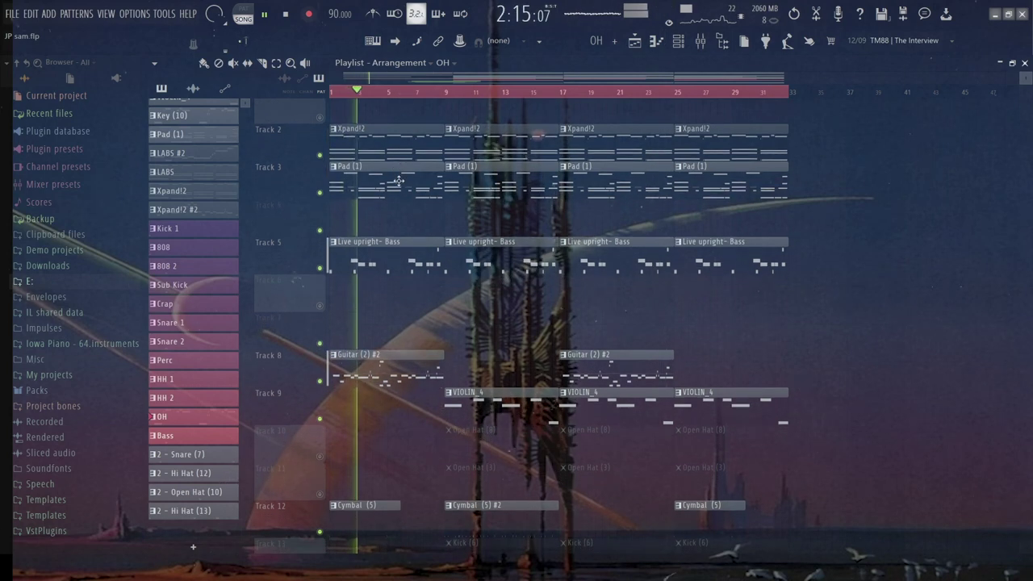
scroll(399, 181, down, 1)
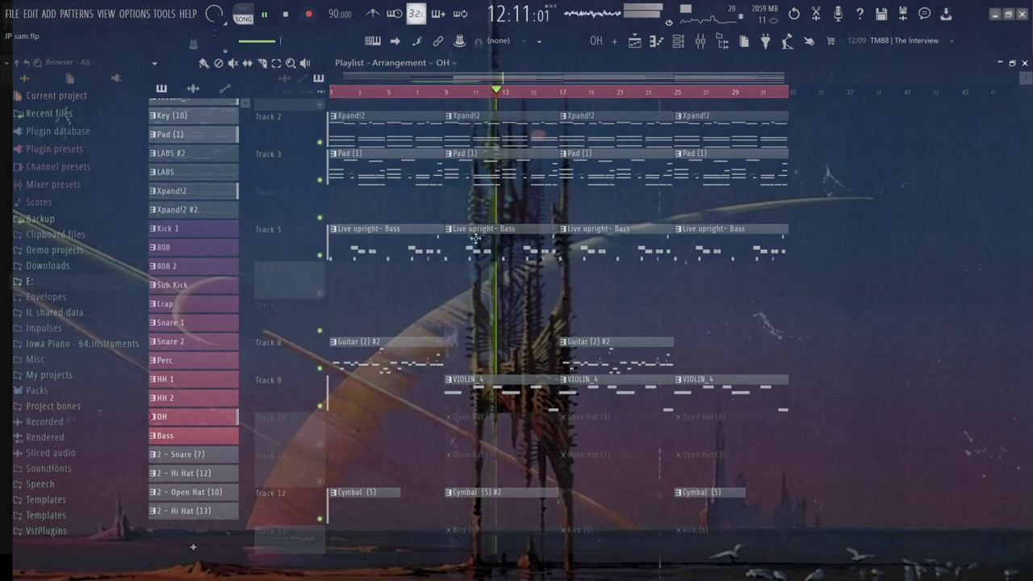
scroll(569, 276, down, 3)
scroll(569, 276, down, 6)
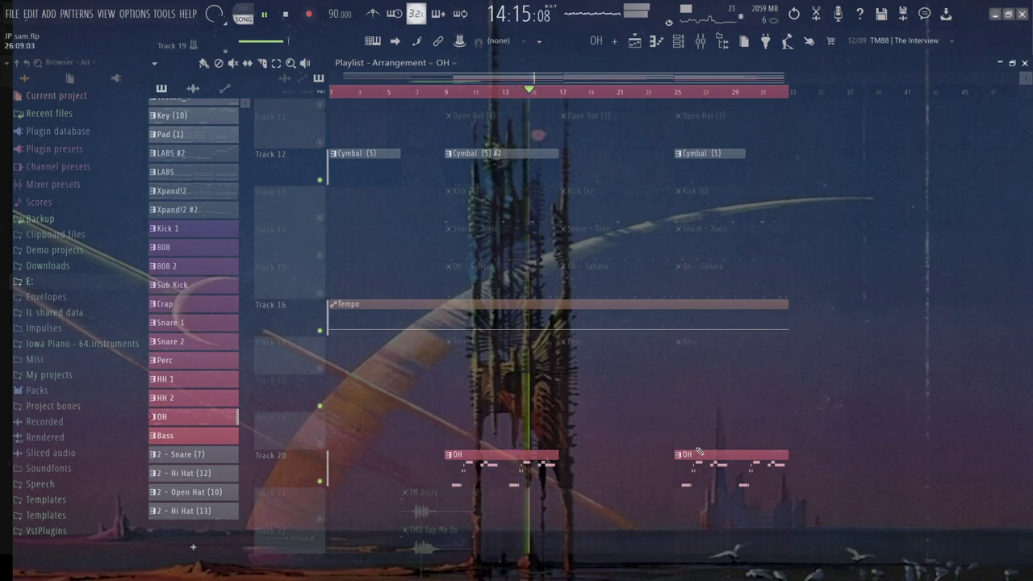
scroll(699, 452, up, 5)
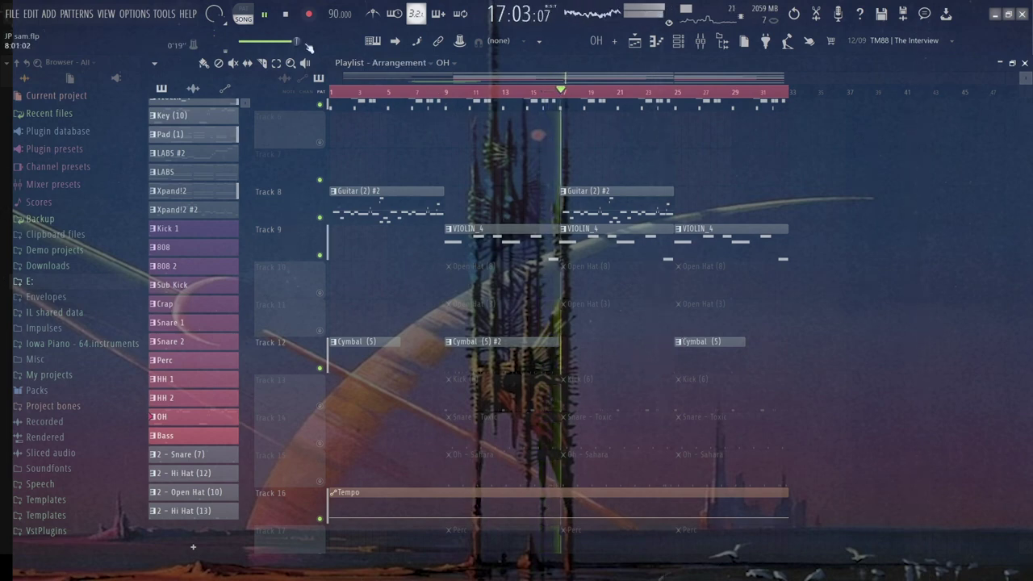
scroll(555, 181, up, 1)
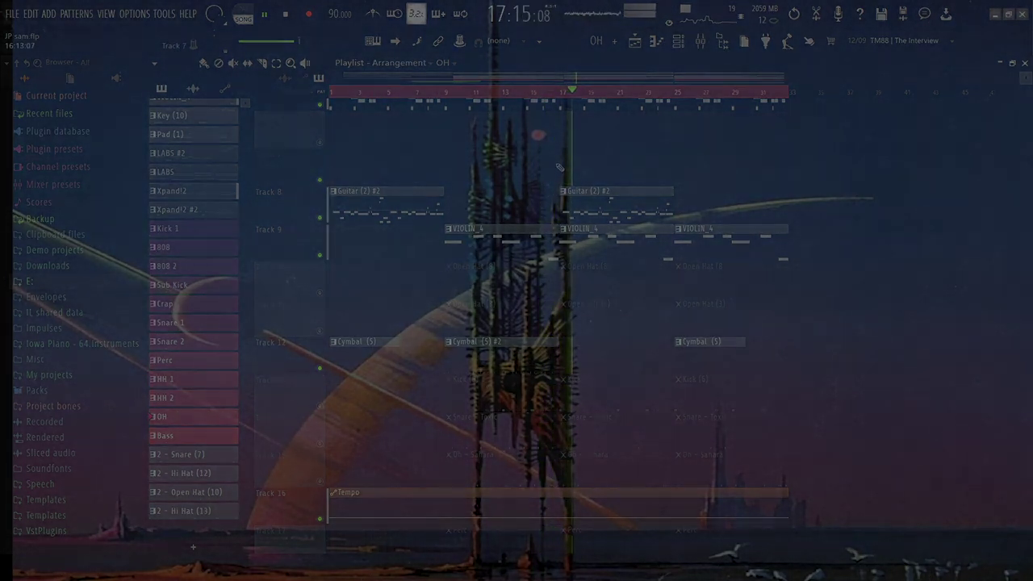